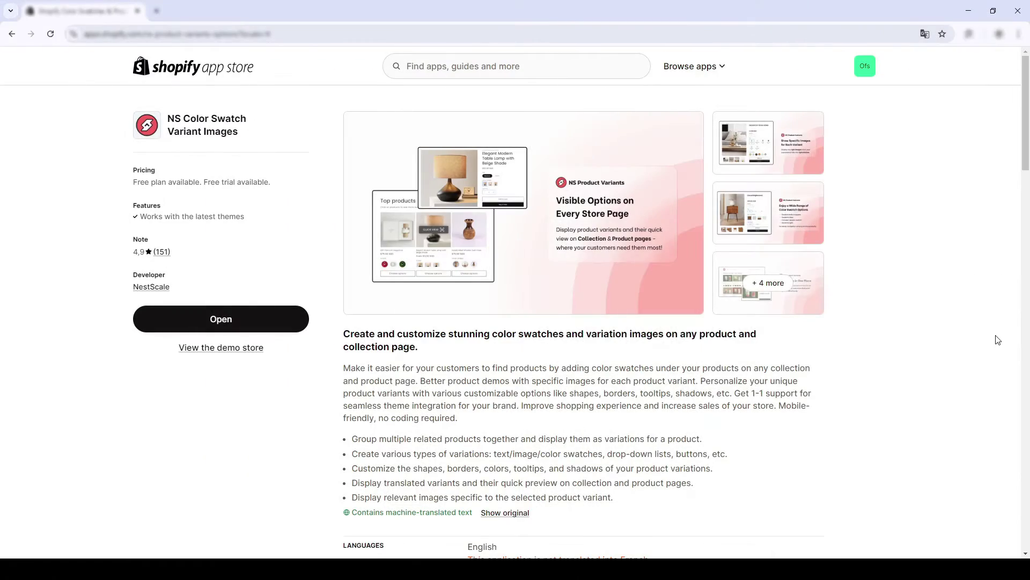
# - Look through the app listing's screenshots, including the swatch options screenshot
pyautogui.moveTo(167, 120); pyautogui.dragTo(233, 127)
pyautogui.click(546, 224)
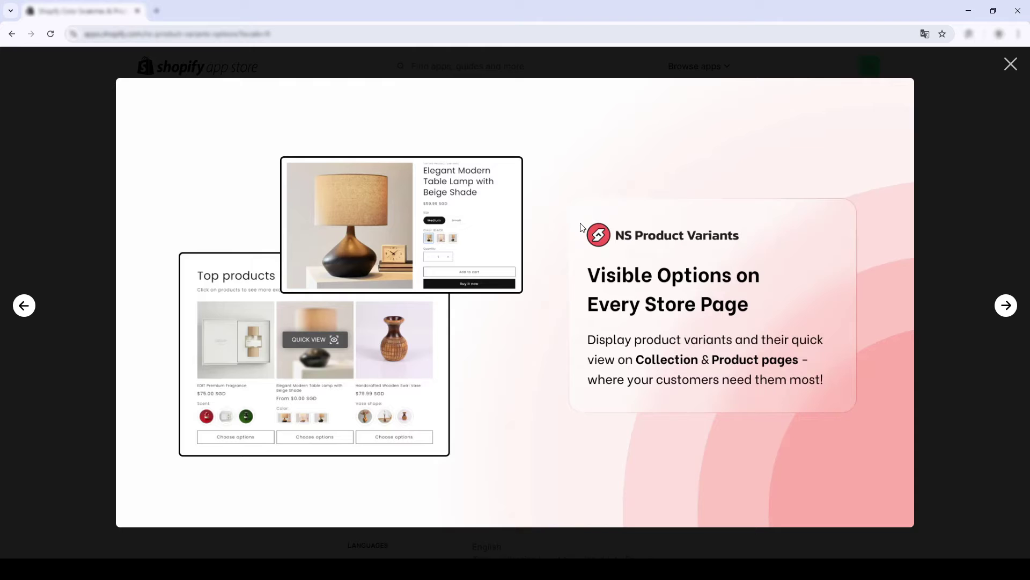
pyautogui.click(1006, 306)
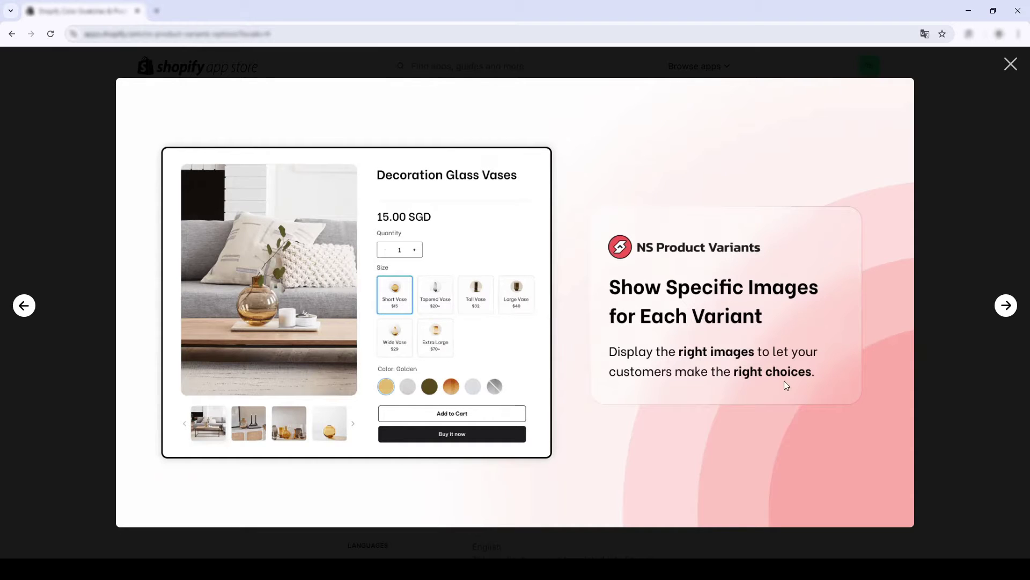
pyautogui.click(1006, 306)
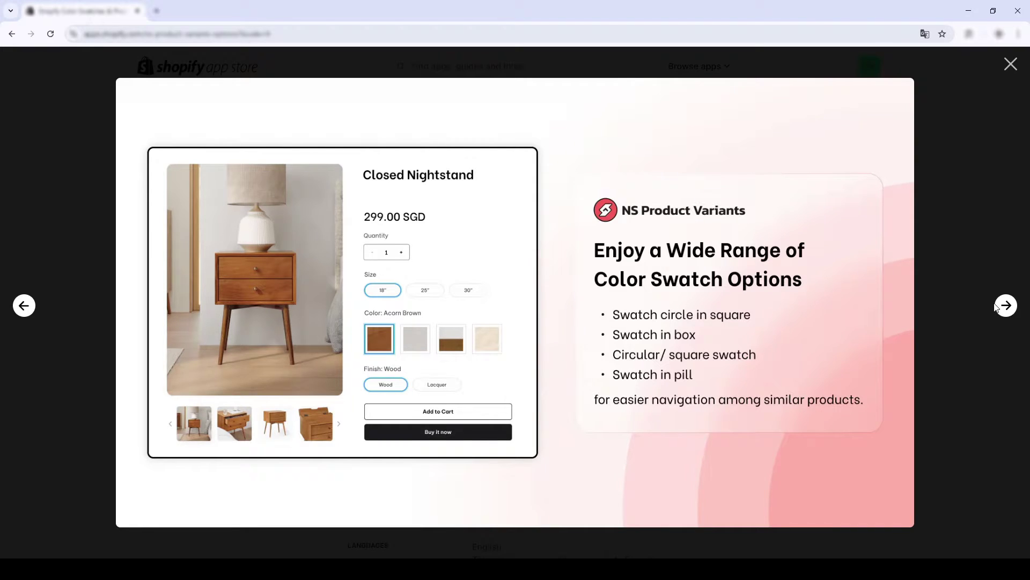
pyautogui.press('Escape')
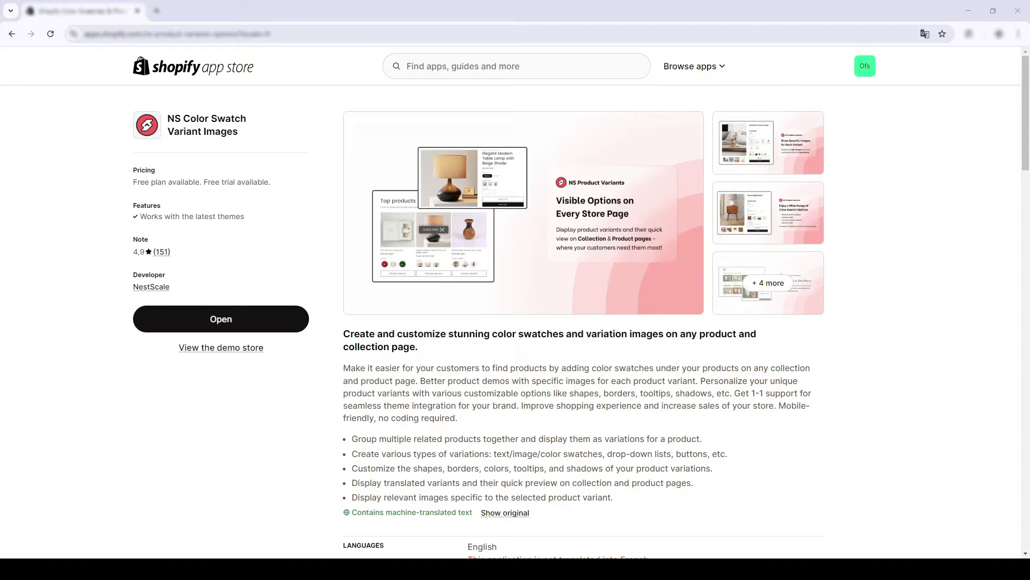
# - Search the Shopify App Store from the admin for 'ns color swatch variant images'
pyautogui.hotkey('alt', 'Tab')
pyautogui.click(436, 62)
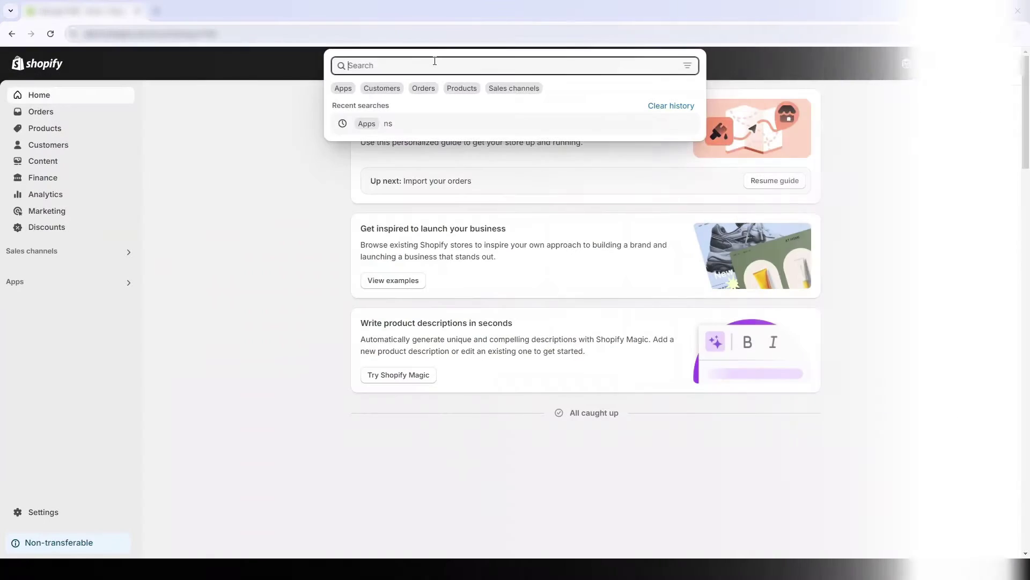
pyautogui.write('ns col')
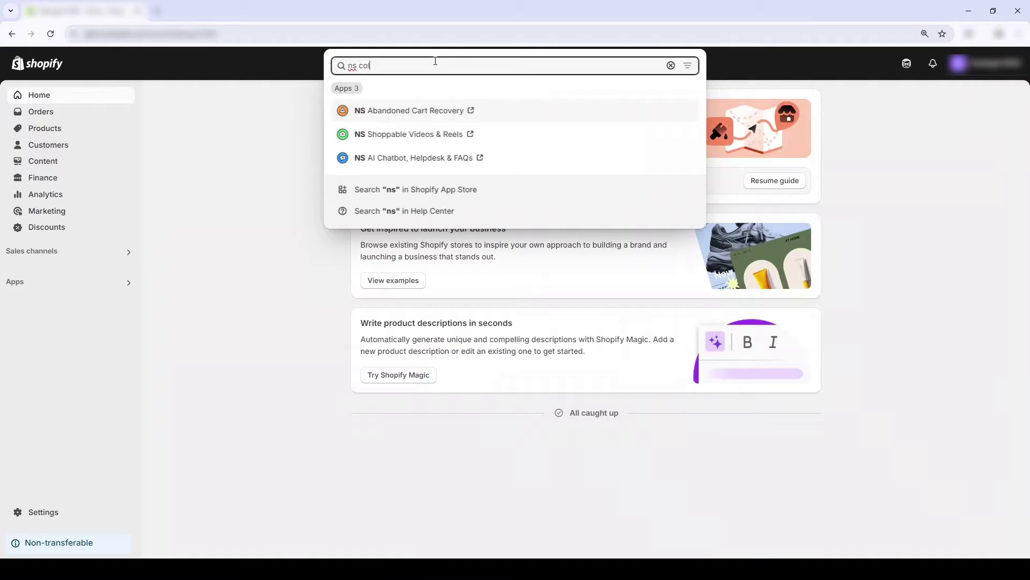
pyautogui.write('or swatc')
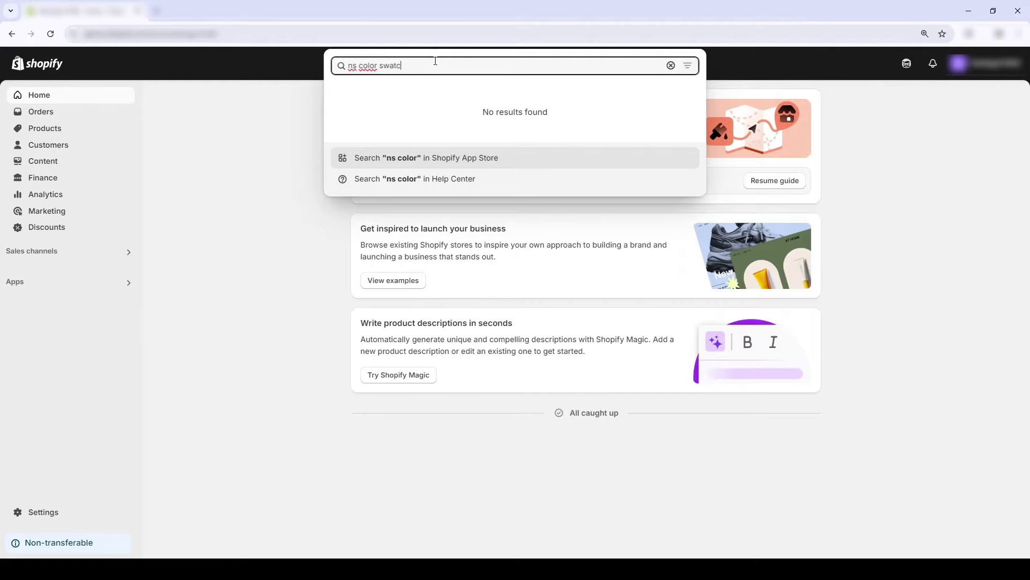
pyautogui.write('h variant')
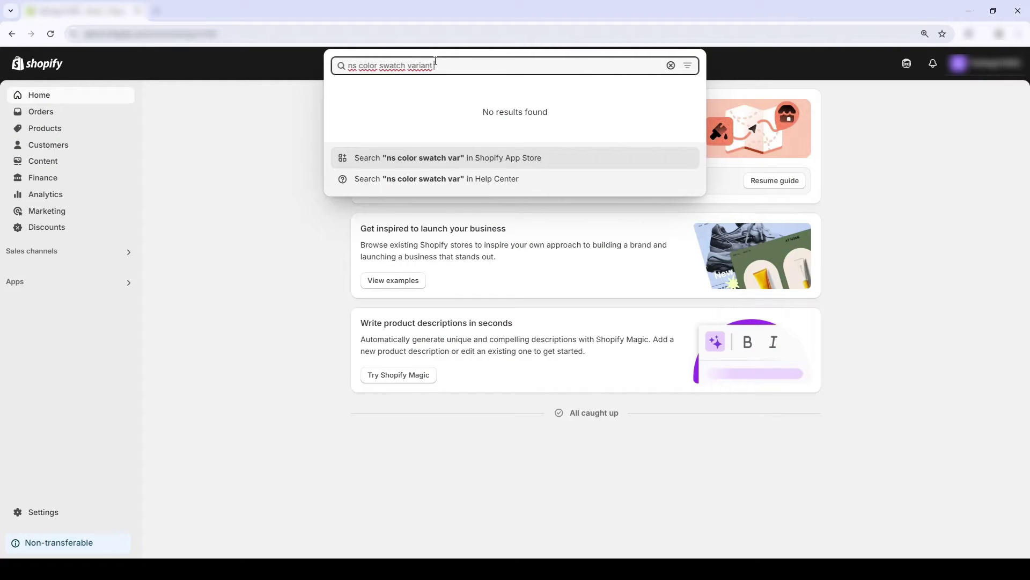
pyautogui.write(' images')
pyautogui.press('Return')
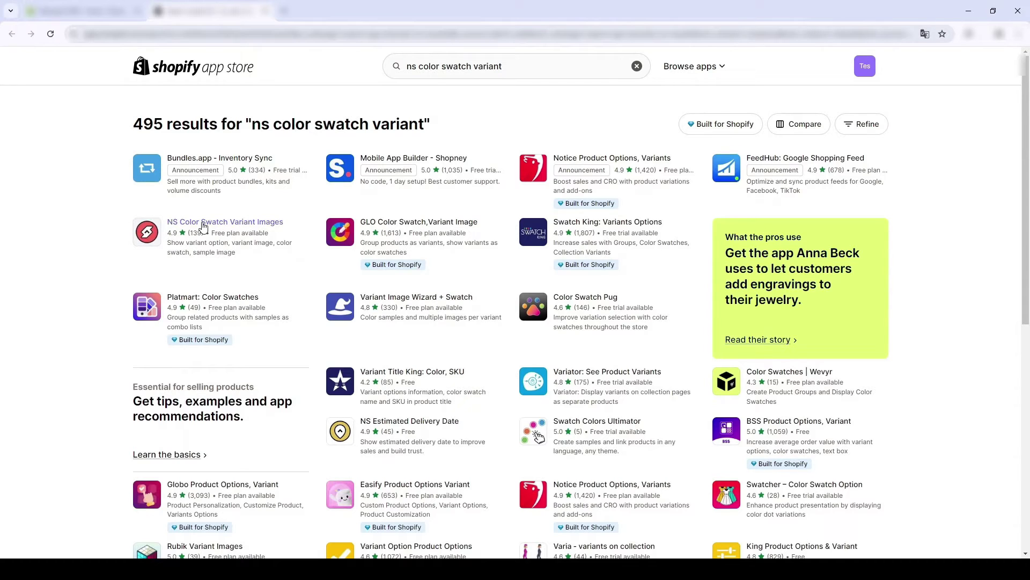
# - Open the NS Color Swatch Variant Images app from the search results
pyautogui.click(204, 225)
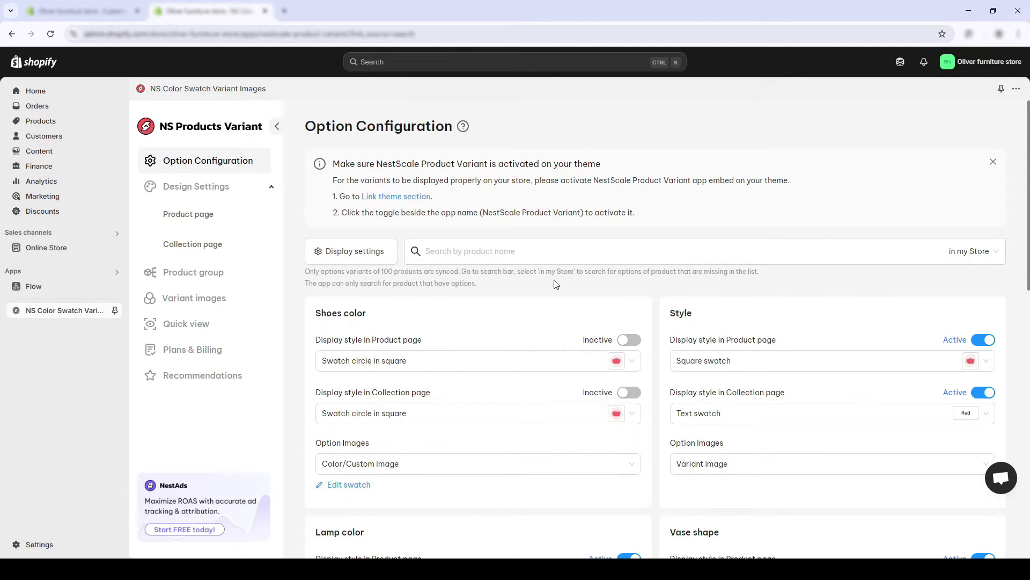
# - Search products for 'cur' and add the Curtains with Heading Tape options to the list
pyautogui.click(980, 265)
pyautogui.click(965, 300)
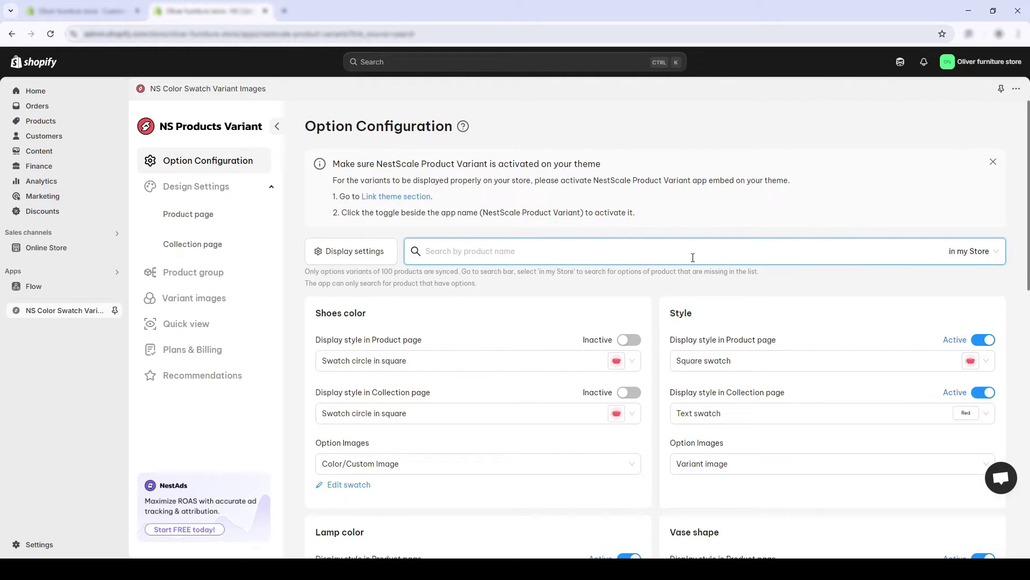
pyautogui.write('curtain')
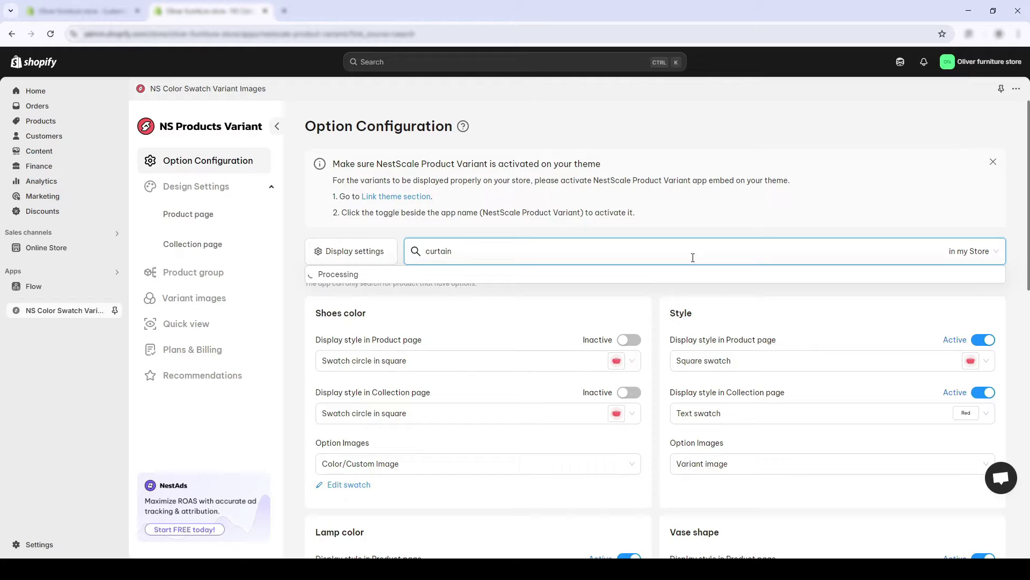
pyautogui.click(604, 286)
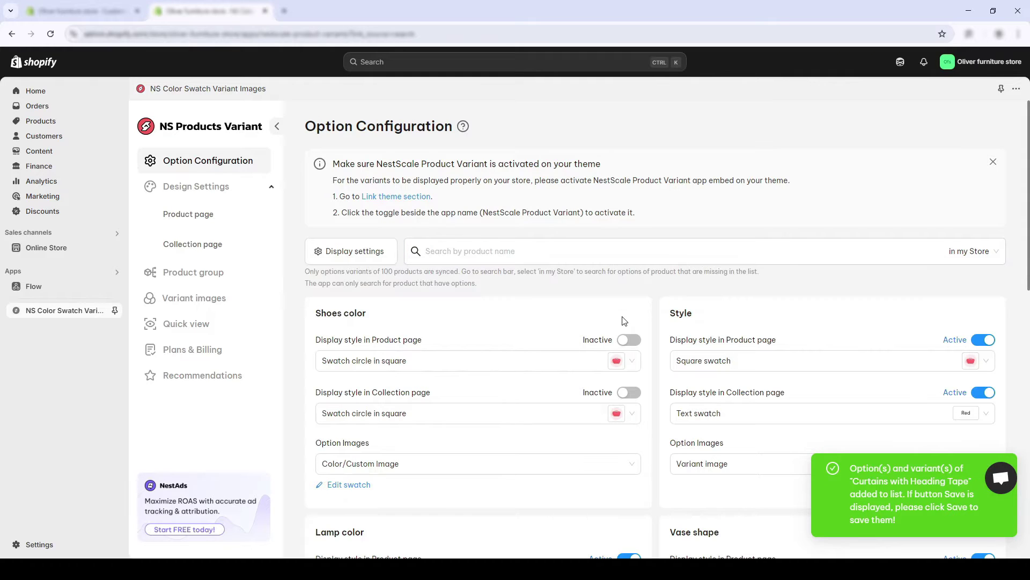
# - Activate the Color option's product-page display, keeping the Swatch circle in square style
pyautogui.scroll(-10, 612, 300)
pyautogui.doubleClick(680, 326)
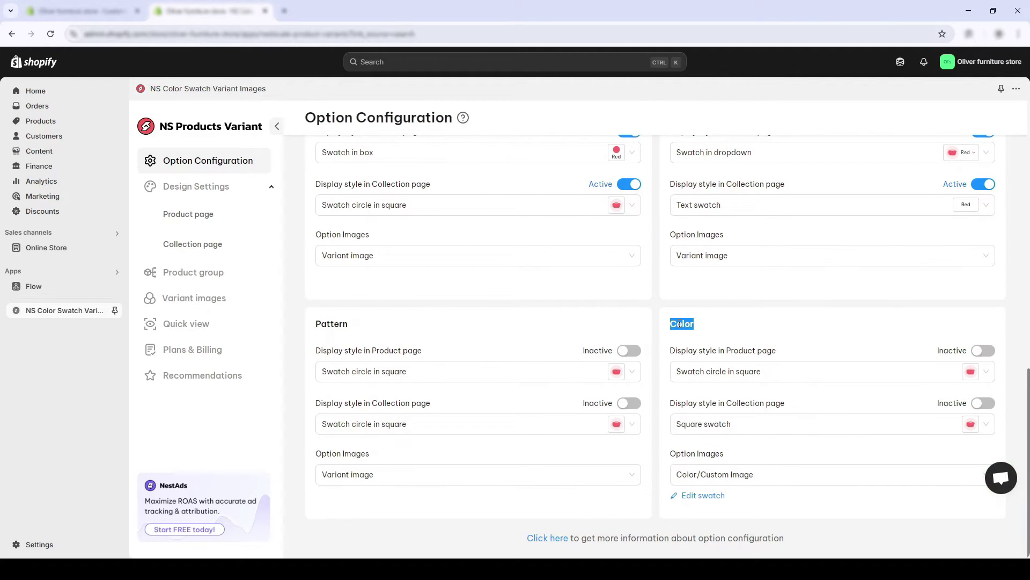
pyautogui.moveTo(671, 350); pyautogui.dragTo(773, 348)
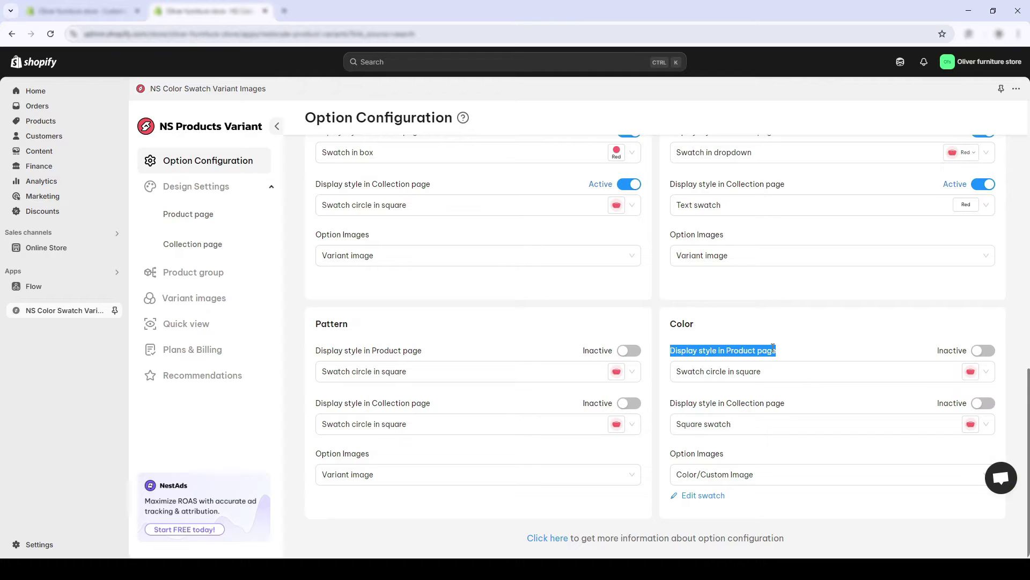
pyautogui.click(979, 350)
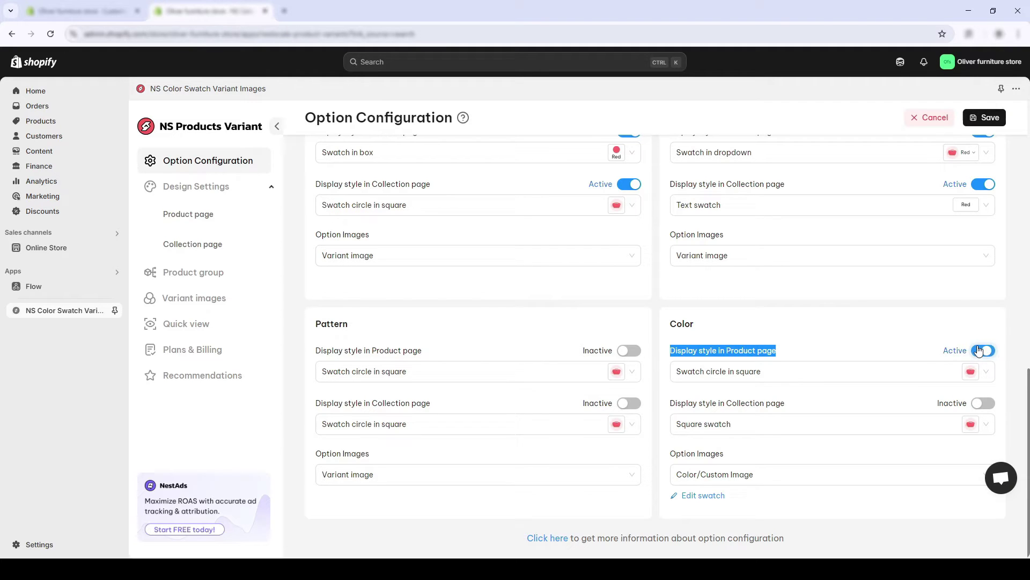
pyautogui.click(925, 370)
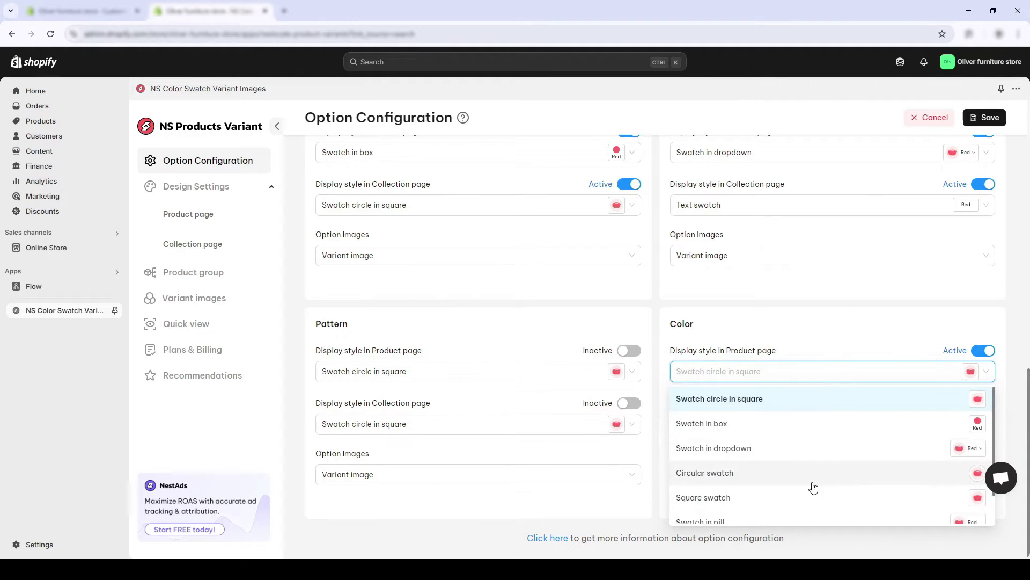
pyautogui.scroll(-1, 812, 485)
pyautogui.click(824, 376)
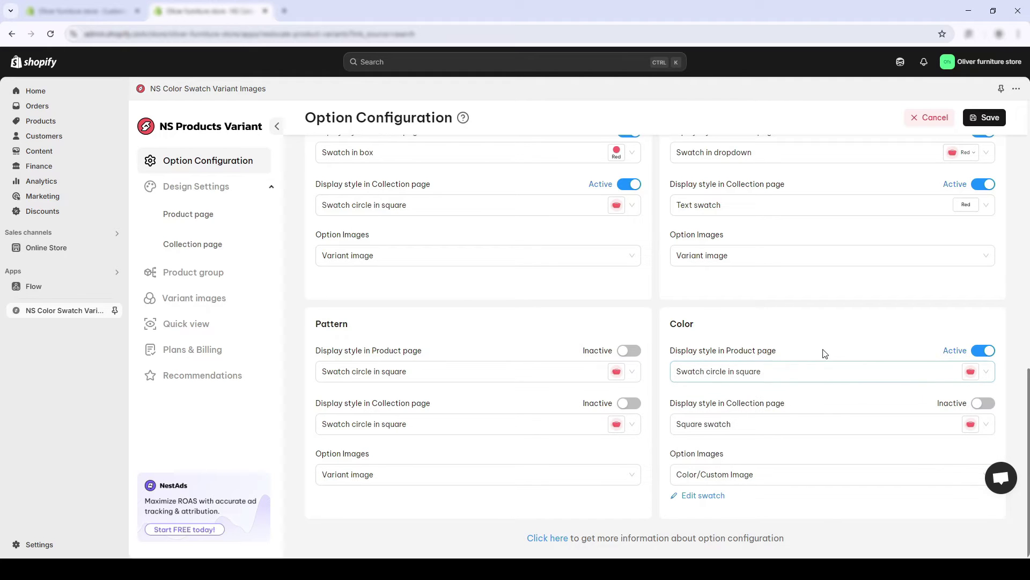
# - Give the pink, beige and white Color swatches uploaded images
pyautogui.click(712, 495)
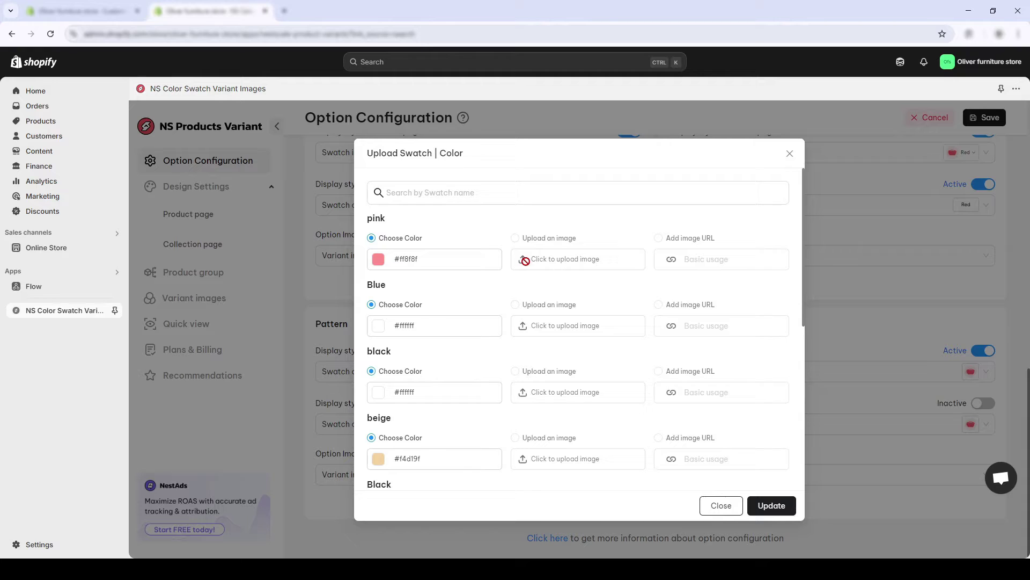
pyautogui.click(515, 238)
pyautogui.click(537, 258)
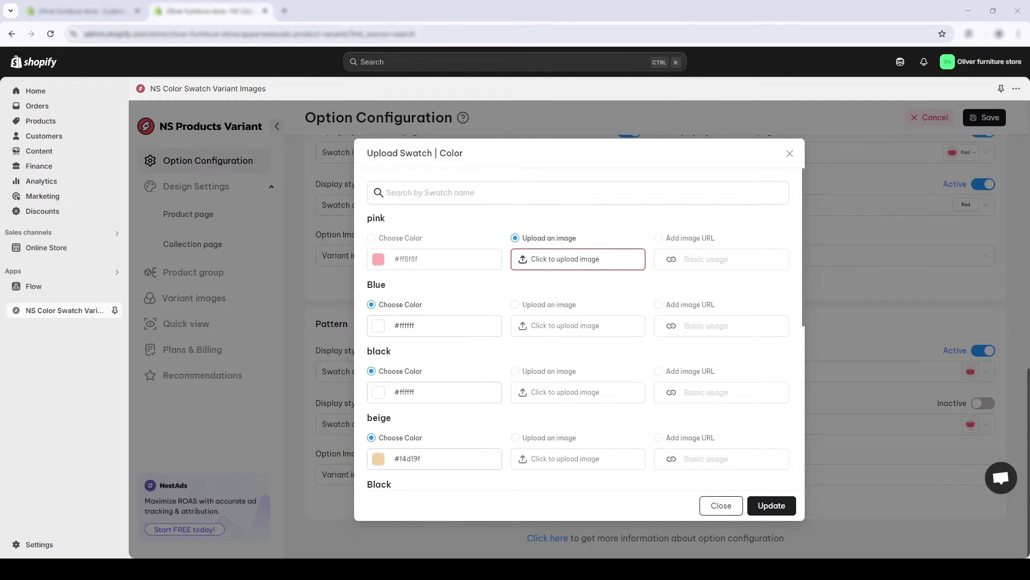
pyautogui.scroll(-2, 553, 358)
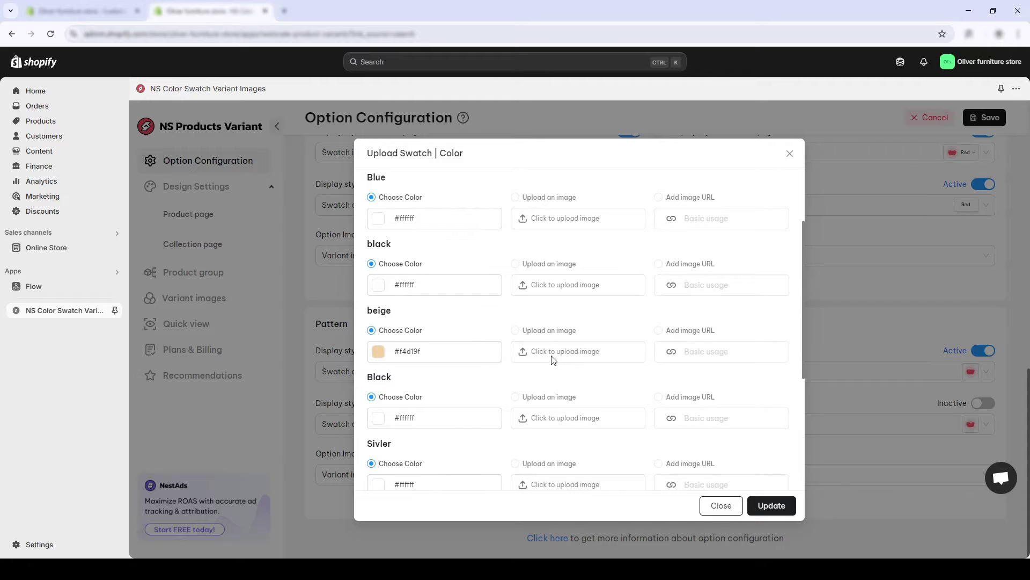
pyautogui.scroll(-2, 552, 358)
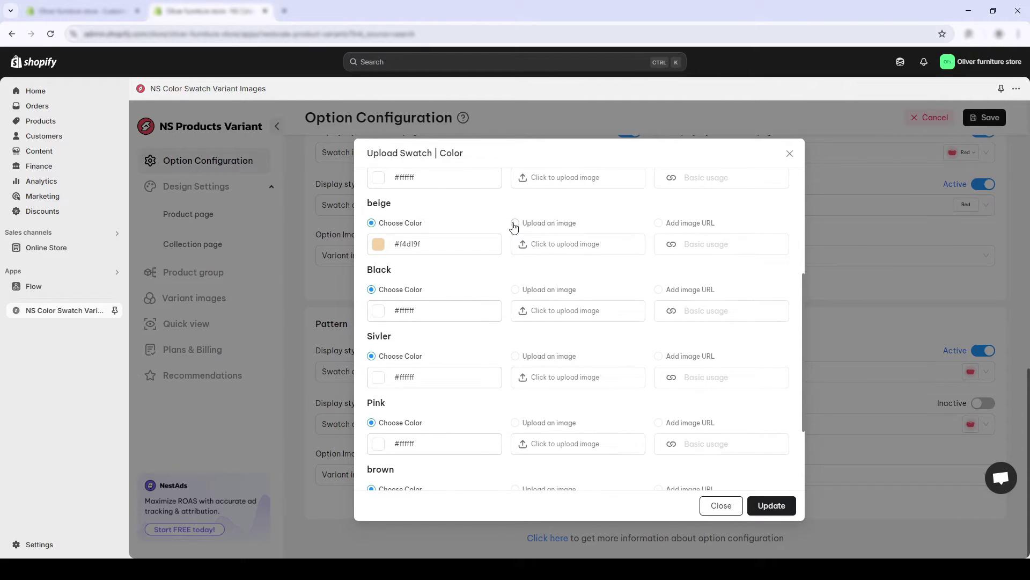
pyautogui.click(515, 224)
pyautogui.click(525, 248)
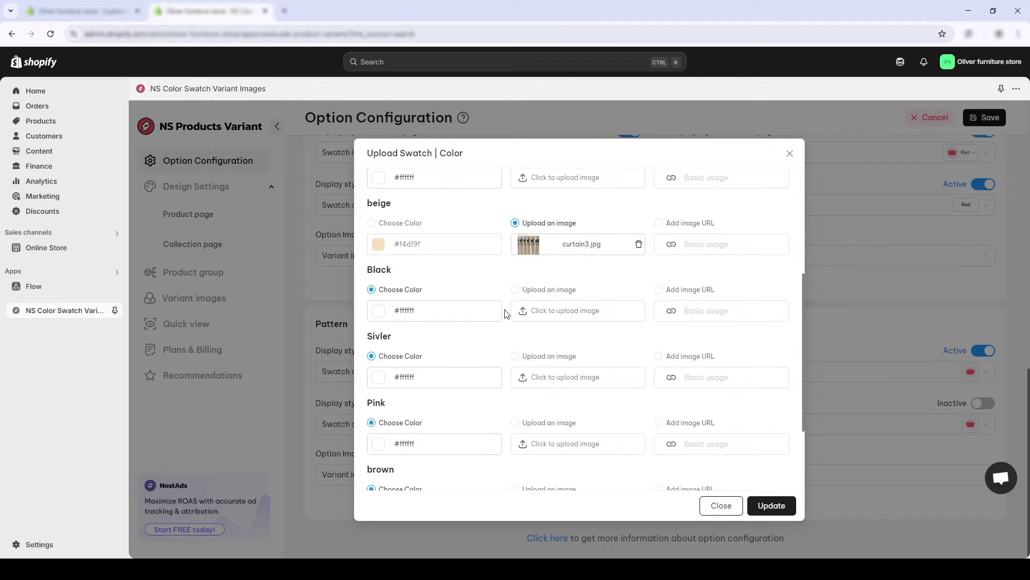
pyautogui.scroll(-2, 505, 317)
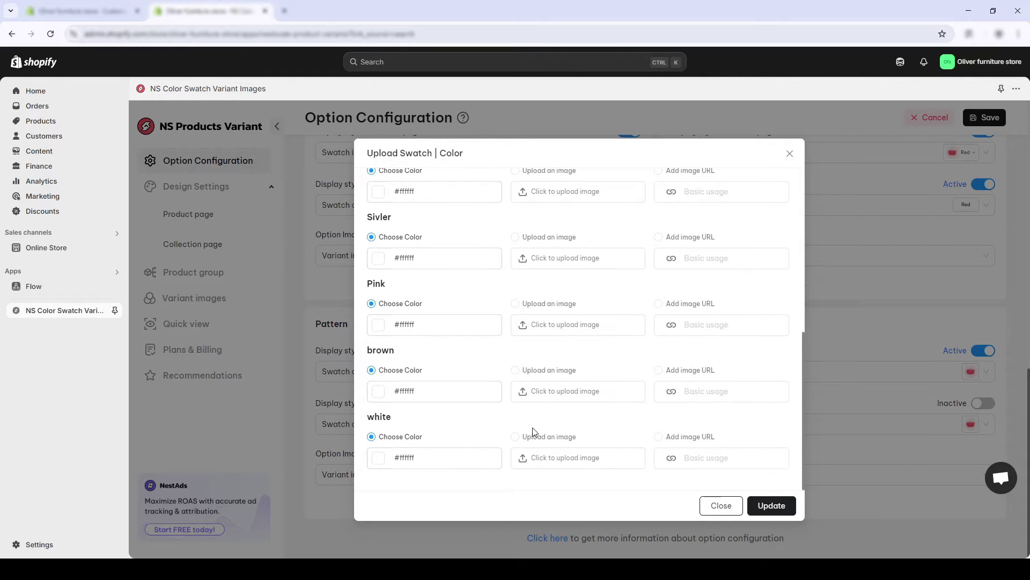
pyautogui.click(515, 437)
pyautogui.click(541, 462)
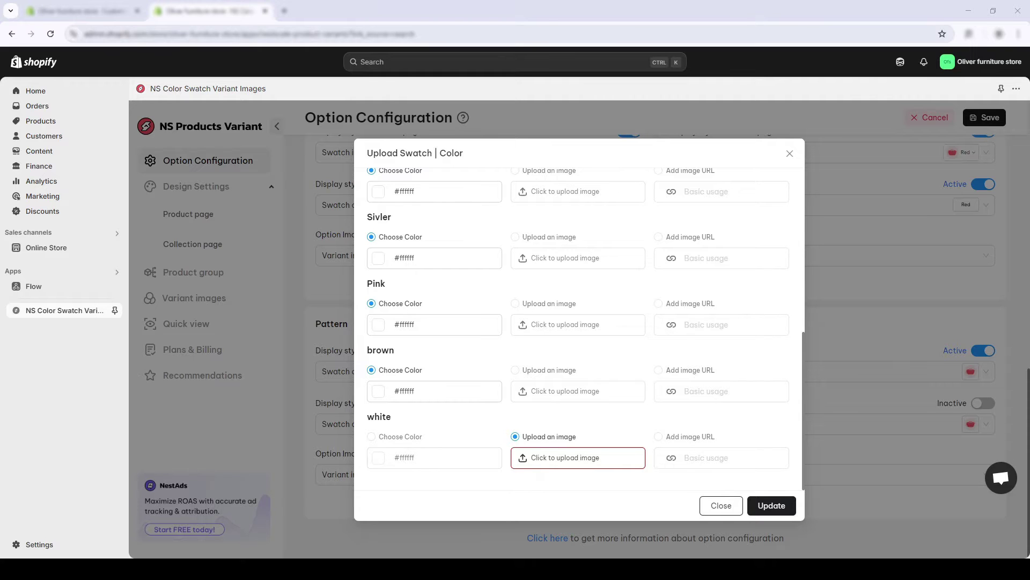
# - Apply the Color swatch updates and save the option configuration
pyautogui.click(771, 505)
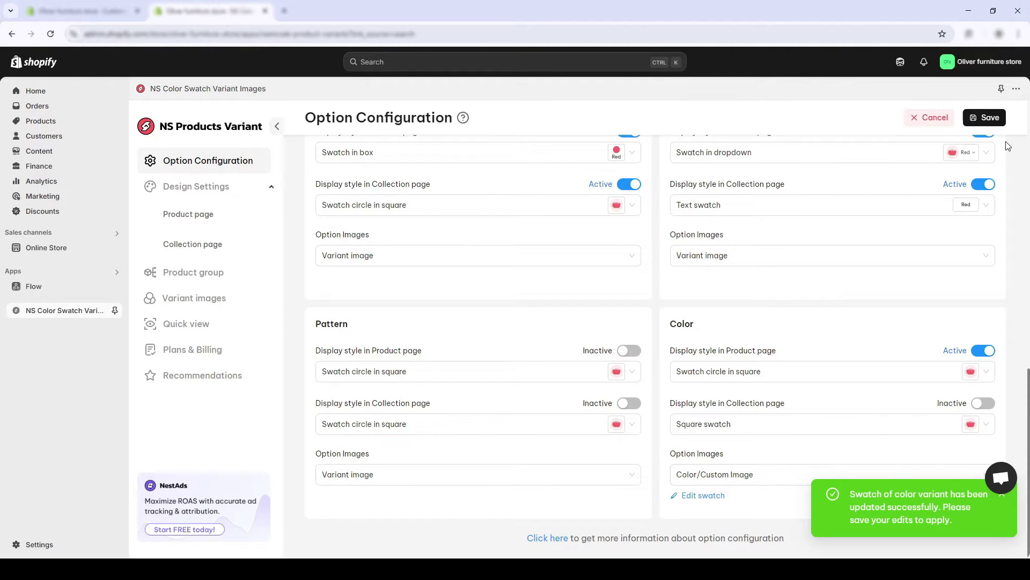
pyautogui.click(994, 122)
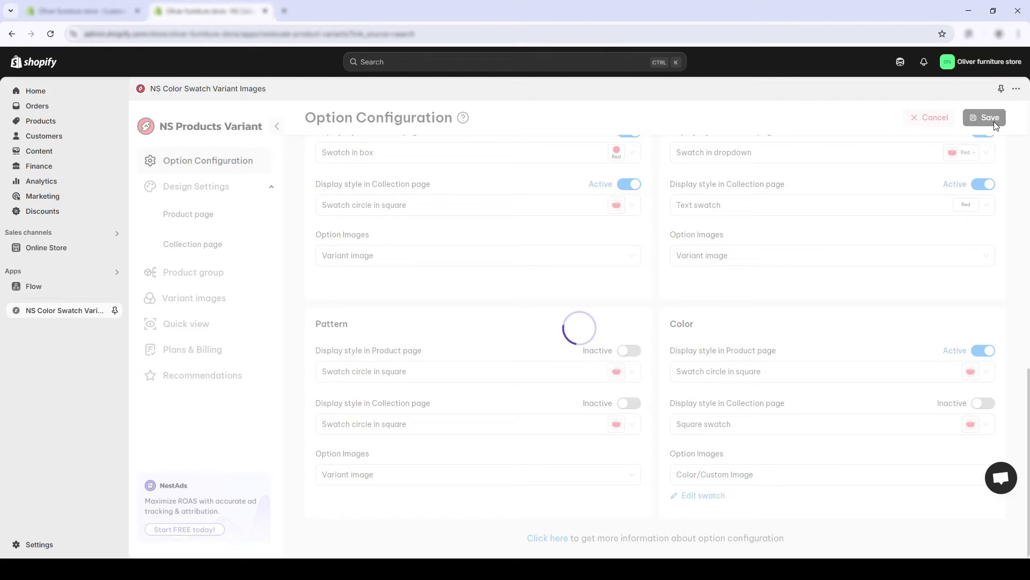
pyautogui.click(56, 7)
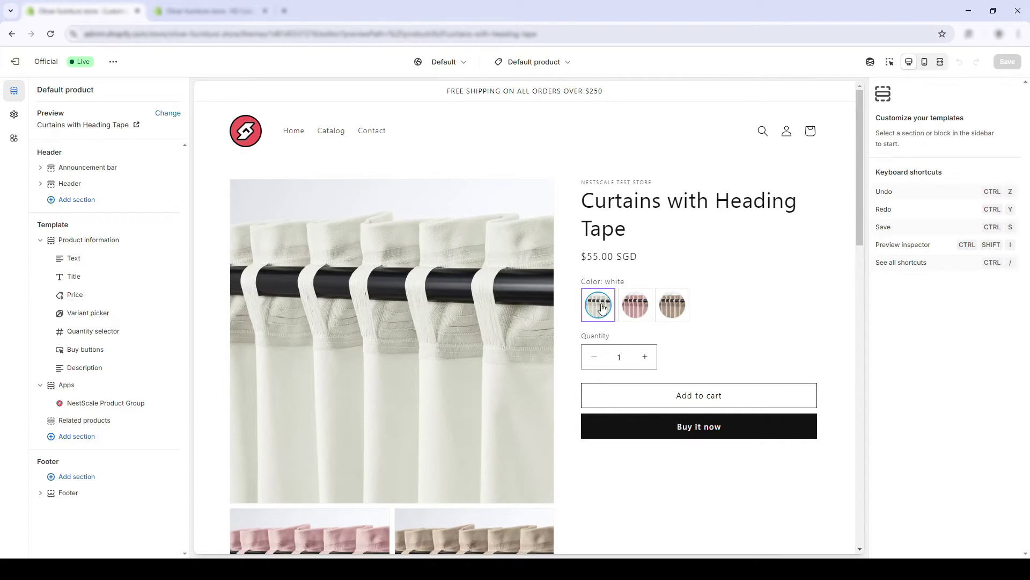
# - Preview the pink, beige and white curtain variants in the theme editor
pyautogui.scroll(-3, 598, 268)
pyautogui.scroll(1, 587, 318)
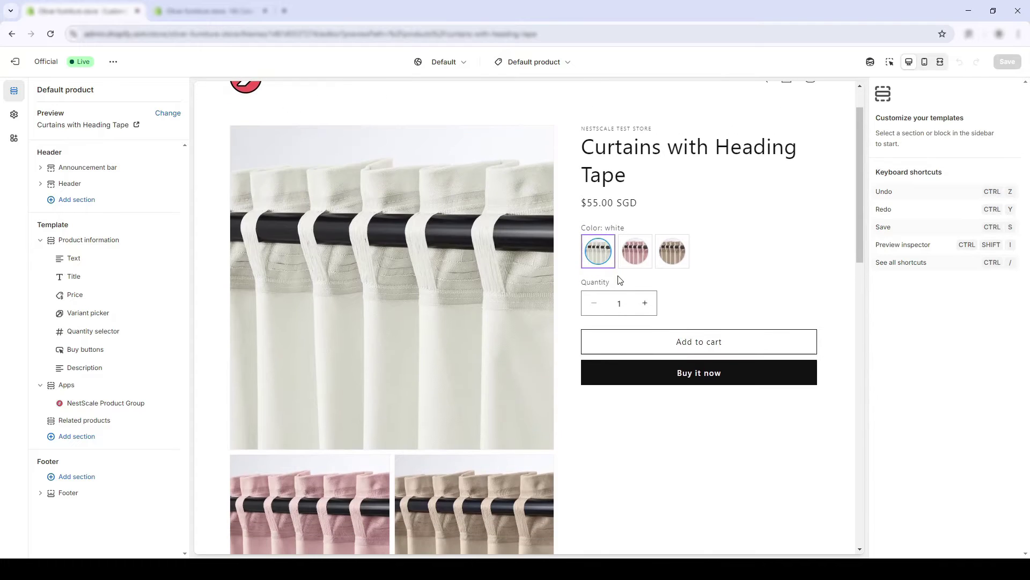
pyautogui.click(634, 258)
pyautogui.scroll(1, 499, 317)
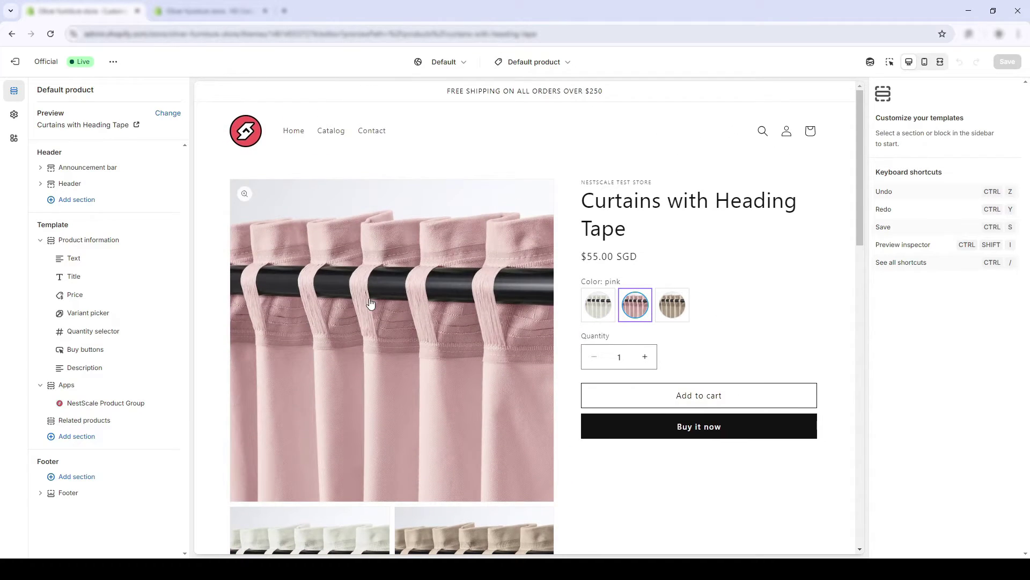
pyautogui.scroll(-2, 434, 359)
pyautogui.scroll(1, 537, 300)
pyautogui.click(660, 255)
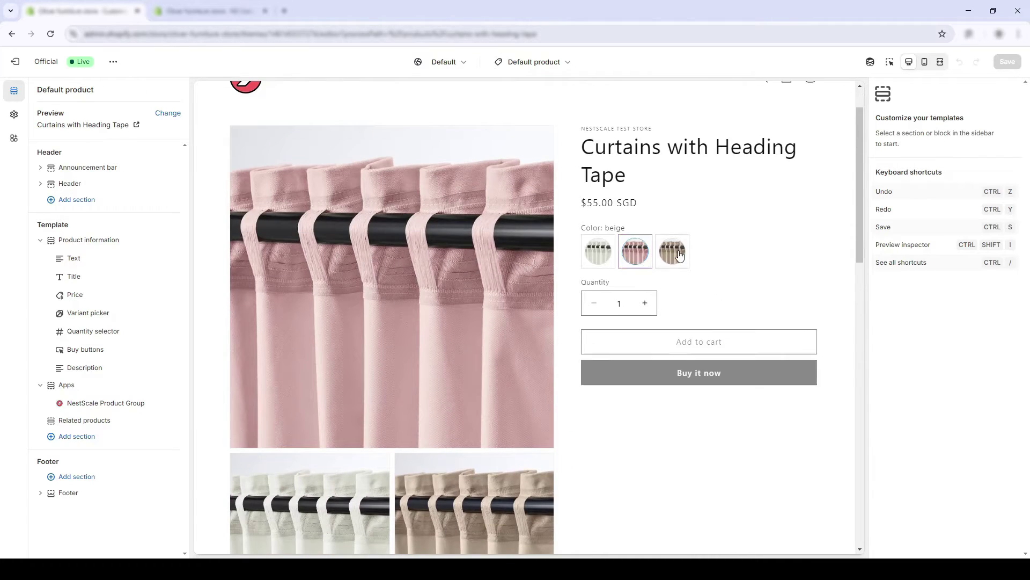
pyautogui.click(598, 263)
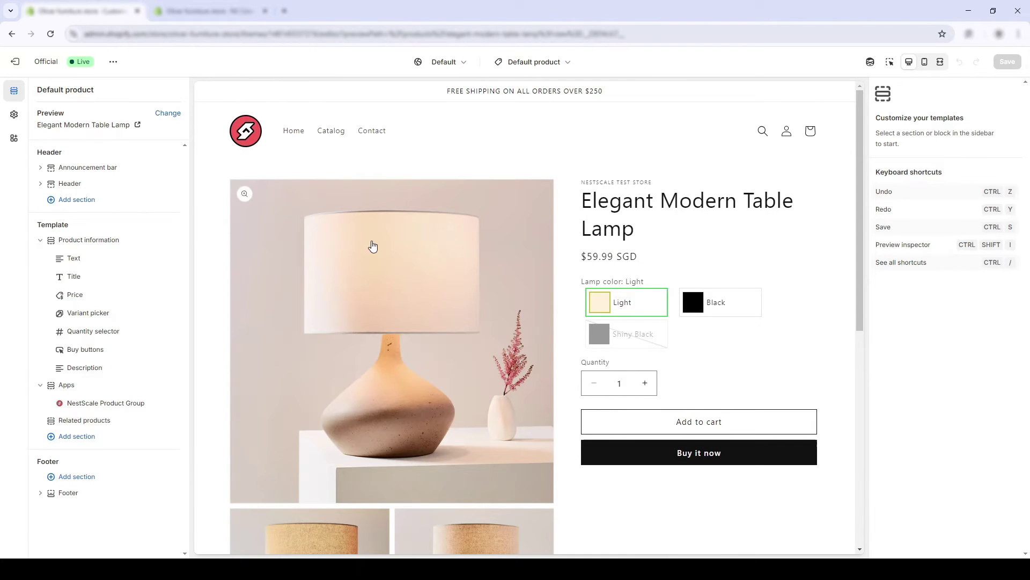
# - Preview the table lamp's Black and Shiny Black variants
pyautogui.scroll(-2, 368, 295)
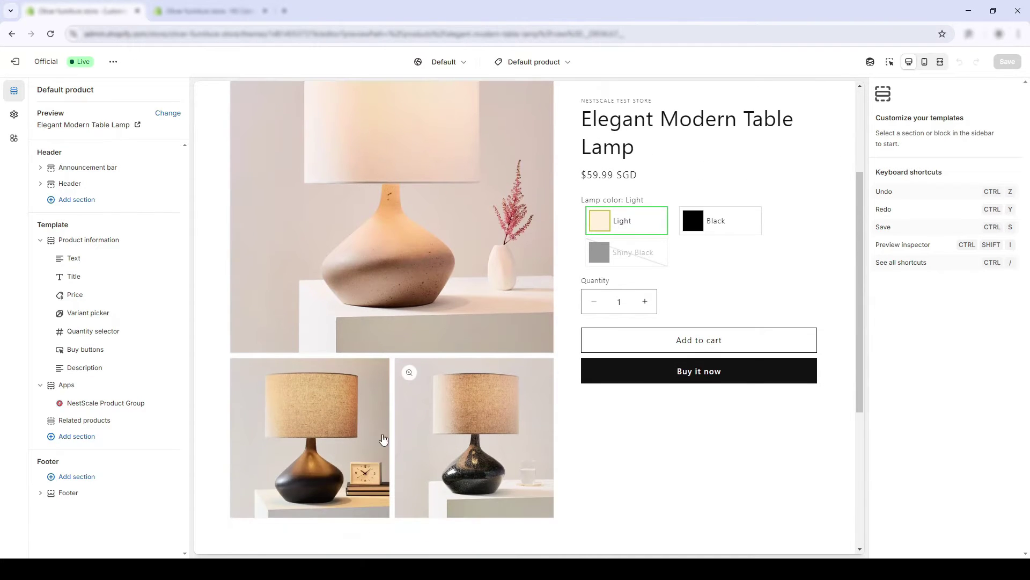
pyautogui.click(692, 228)
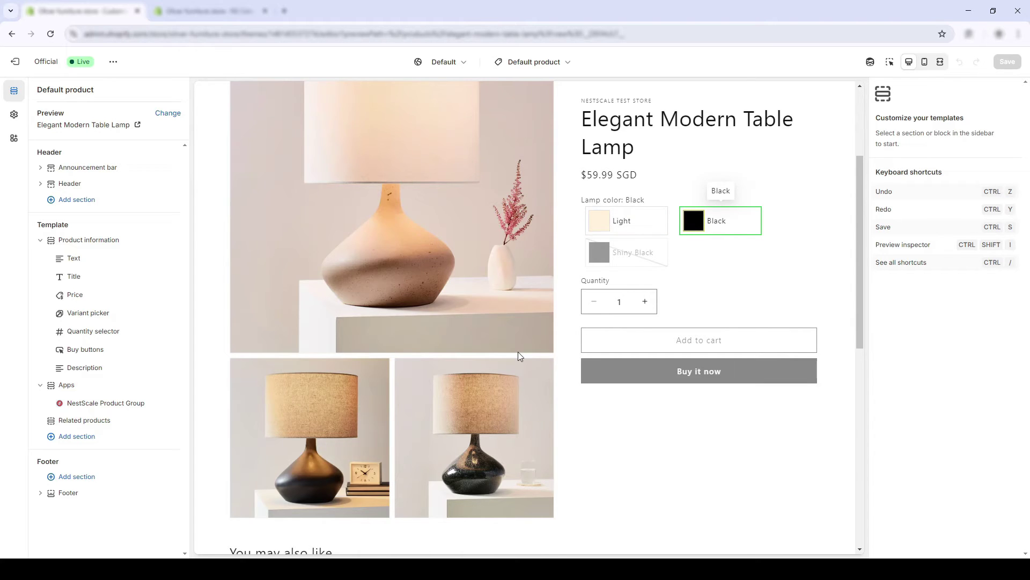
pyautogui.click(596, 260)
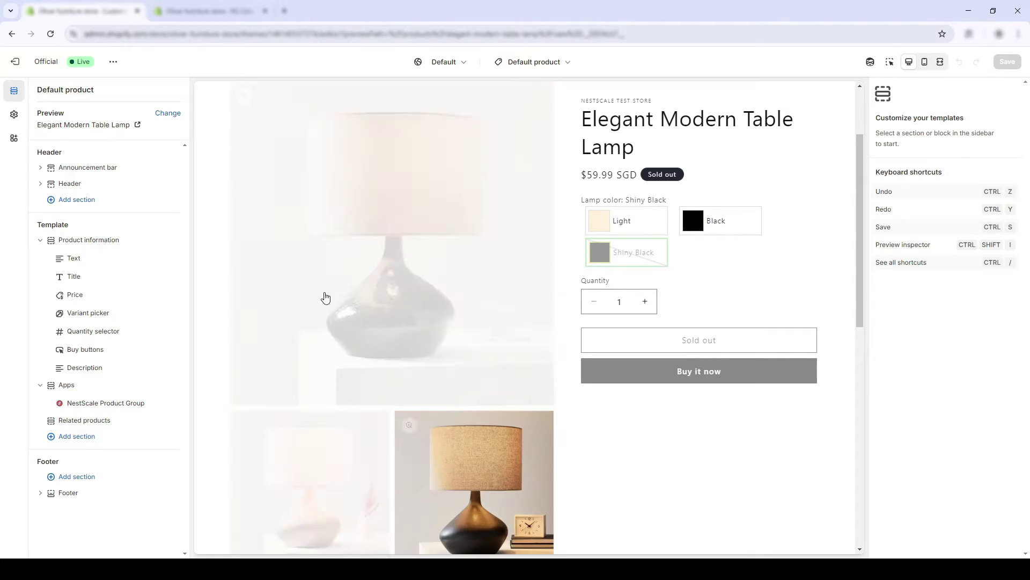
# - Set the Lamp color swatches Shiny Black, Black and Light to uploaded images
pyautogui.click(196, 7)
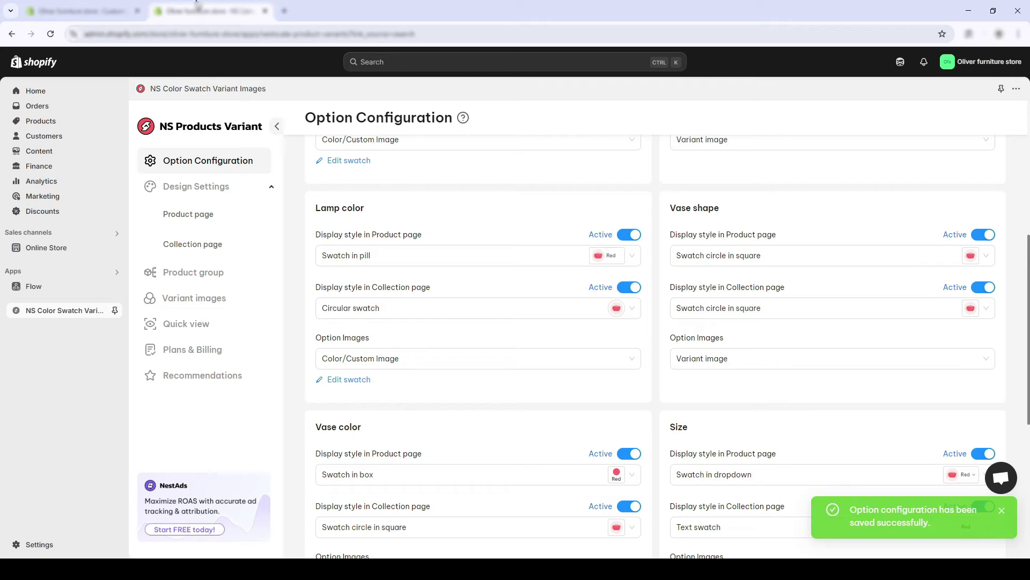
pyautogui.click(354, 198)
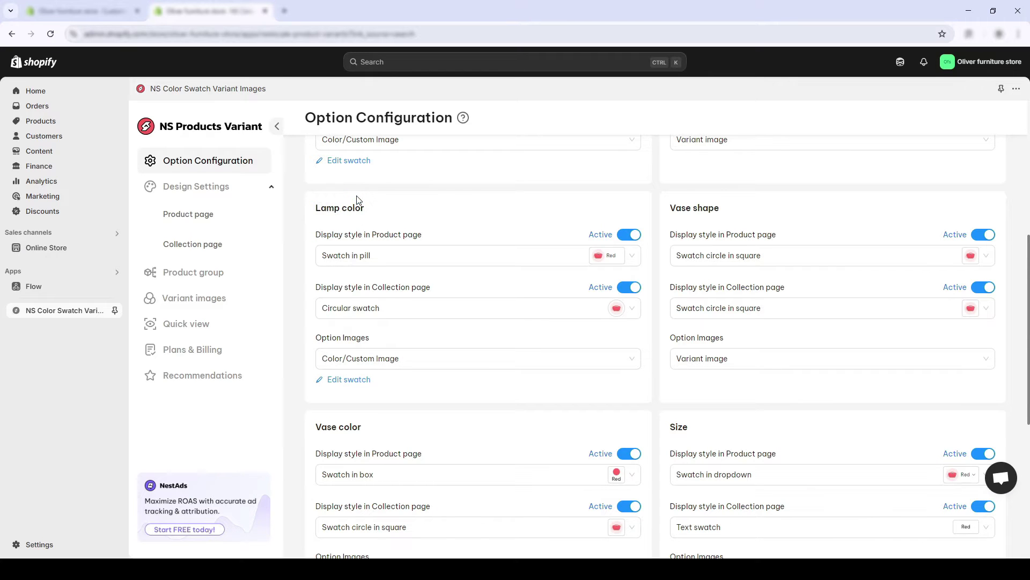
pyautogui.click(357, 380)
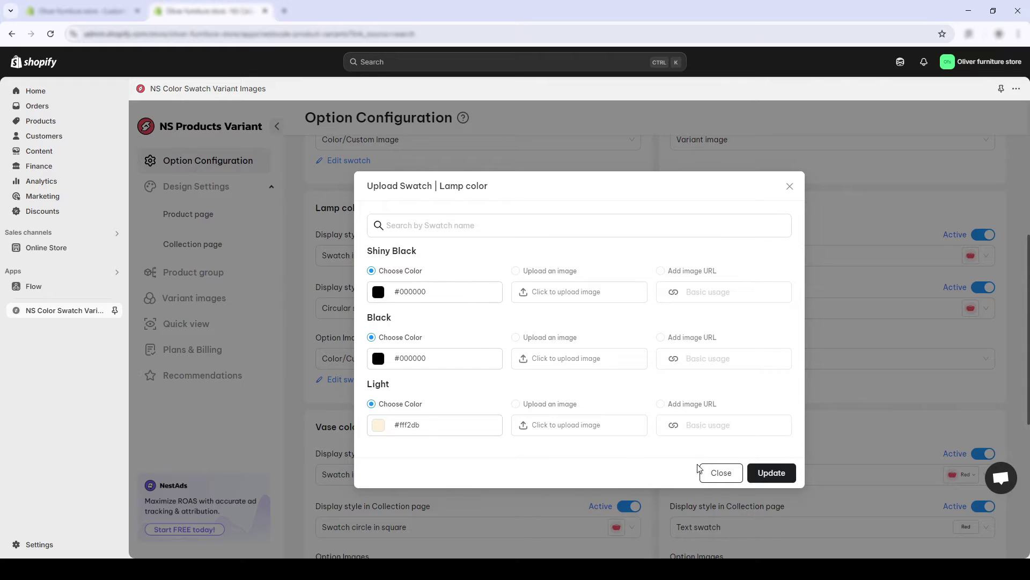
pyautogui.click(519, 292)
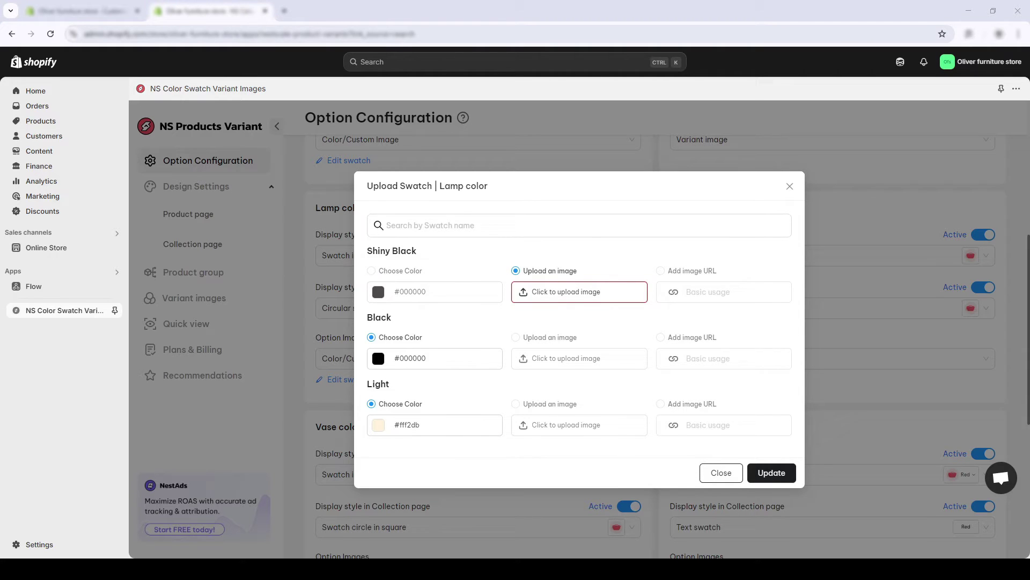
pyautogui.click(520, 353)
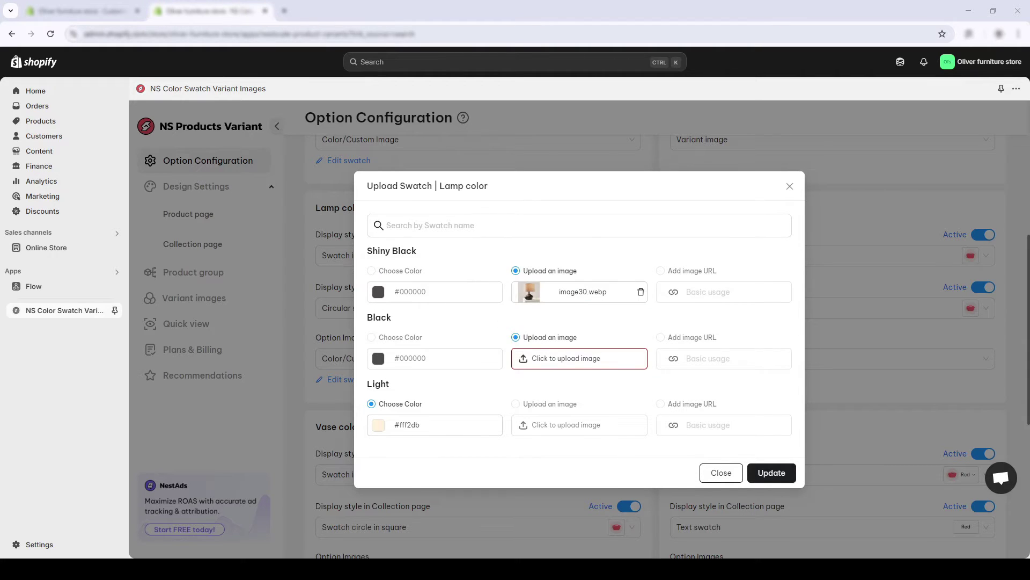
pyautogui.click(519, 424)
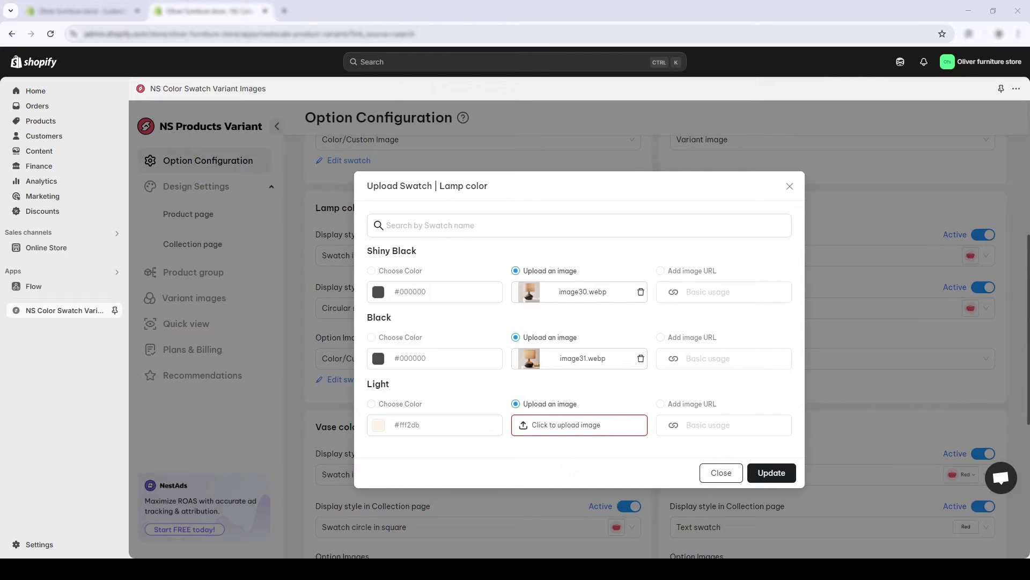
pyautogui.click(770, 471)
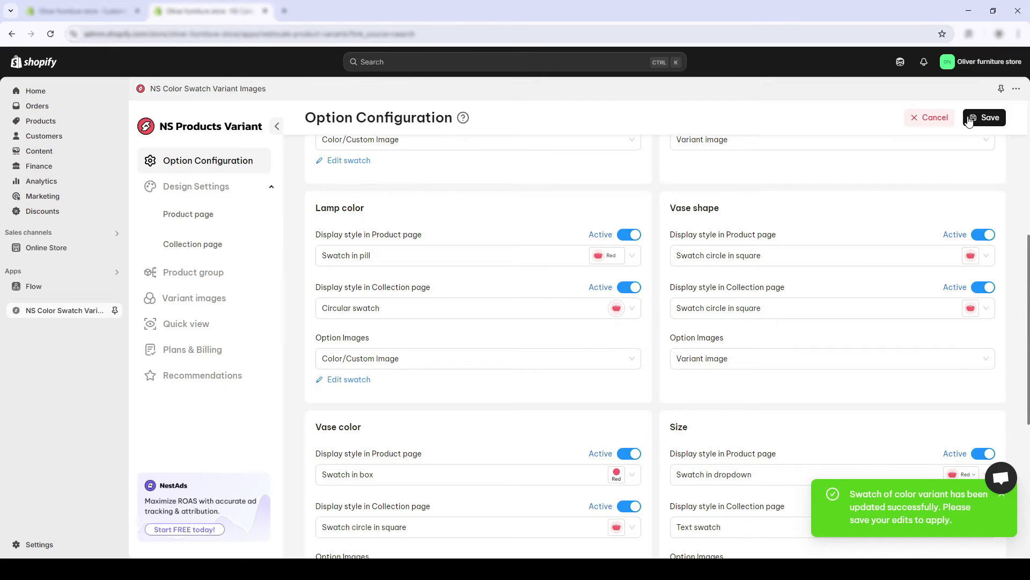
# - Save the option configuration and reload the theme editor preview
pyautogui.click(969, 119)
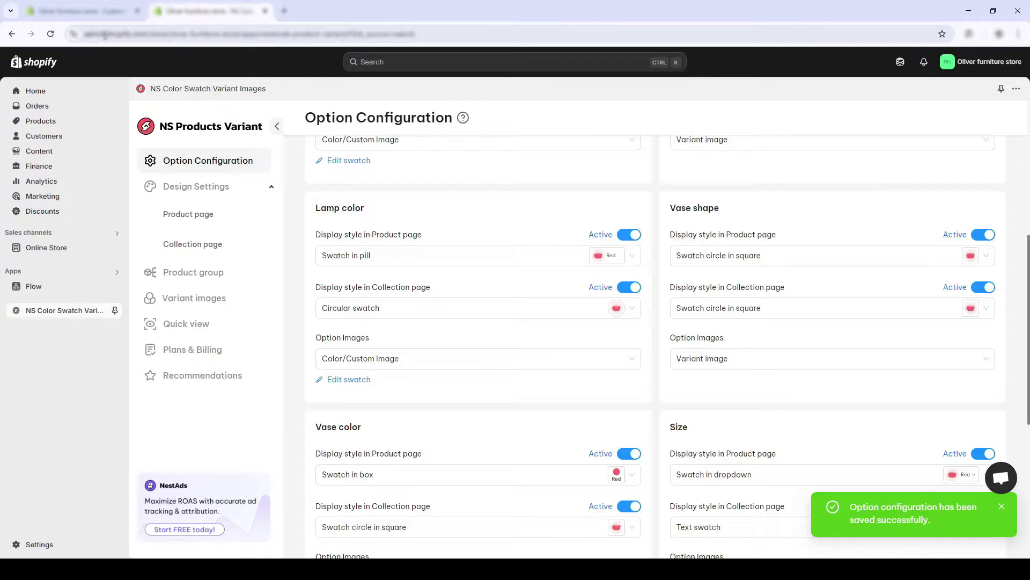
pyautogui.click(81, 10)
pyautogui.click(51, 34)
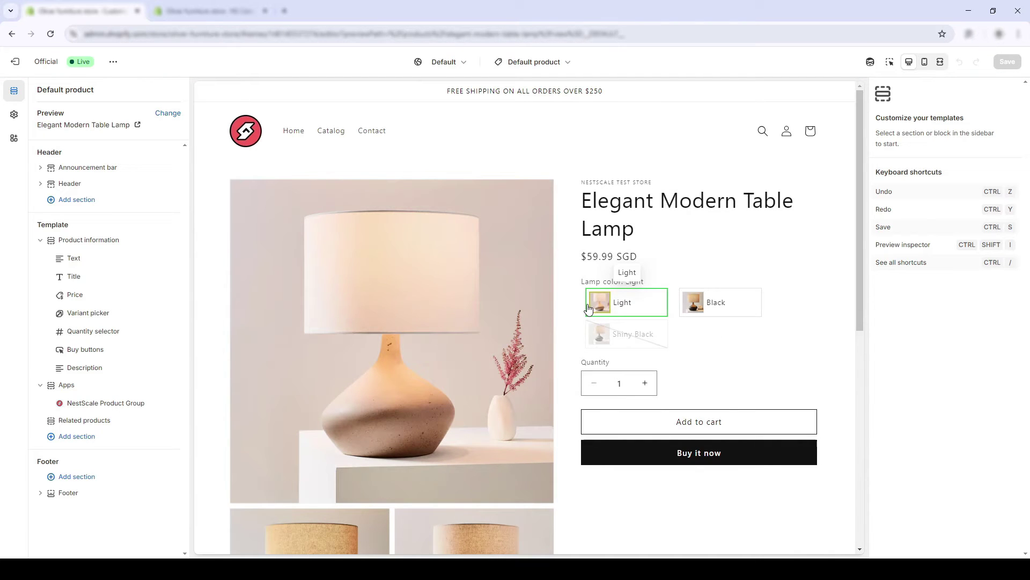
# - Check the lamp's Black and Shiny Black image swatches in the preview, then return to the app
pyautogui.click(714, 307)
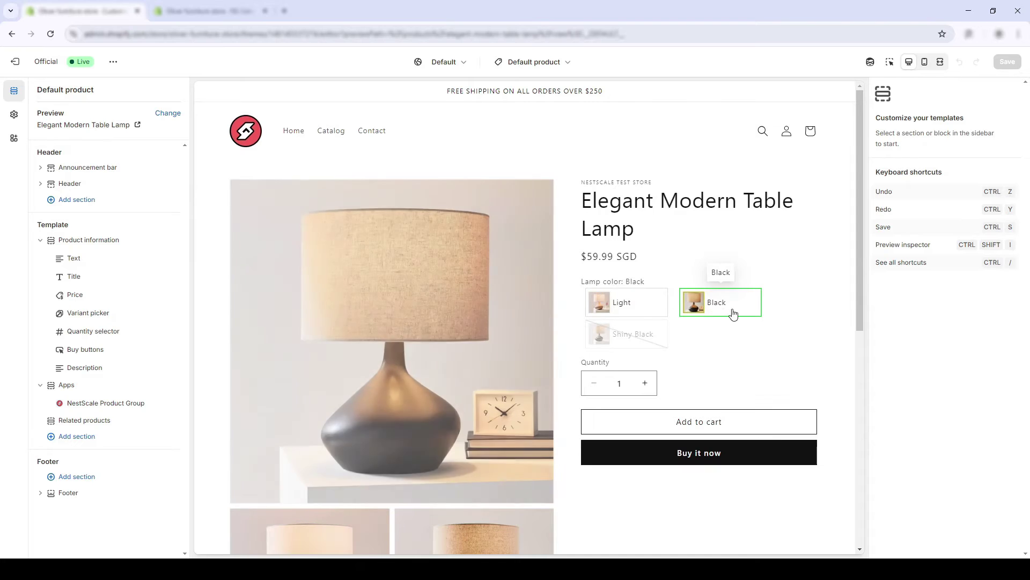
pyautogui.click(640, 342)
pyautogui.scroll(-1, 591, 341)
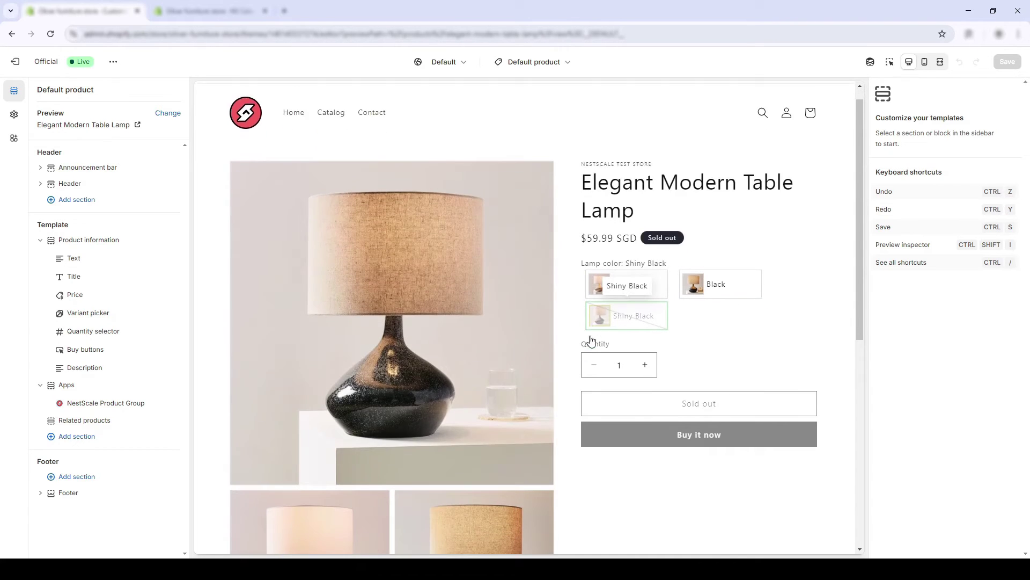
pyautogui.scroll(-1, 590, 341)
pyautogui.scroll(2, 497, 440)
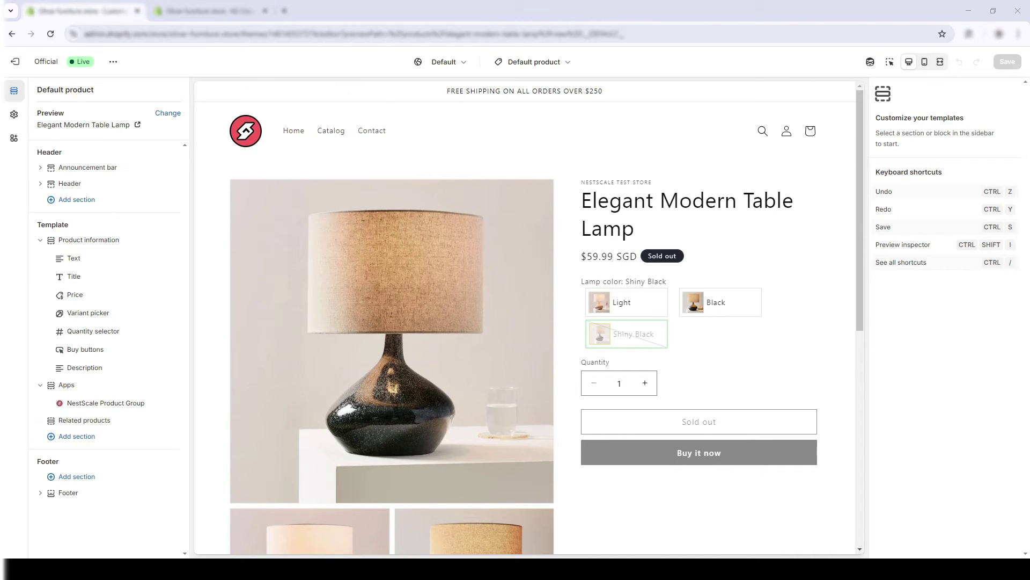
pyautogui.hotkey('ctrl', 'Tab')
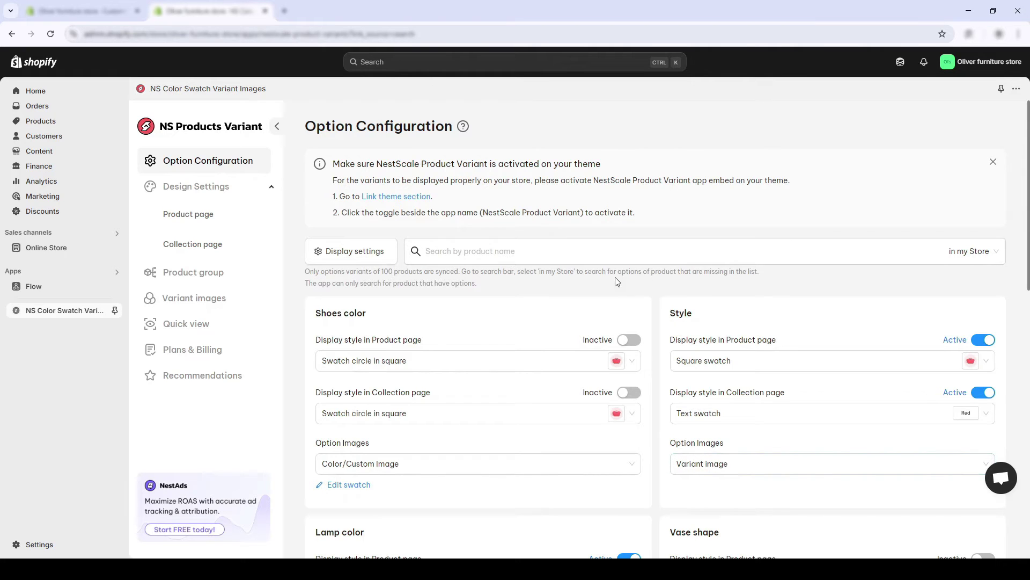
# - Set the Style option's Option Images source to Variant image
pyautogui.click(695, 465)
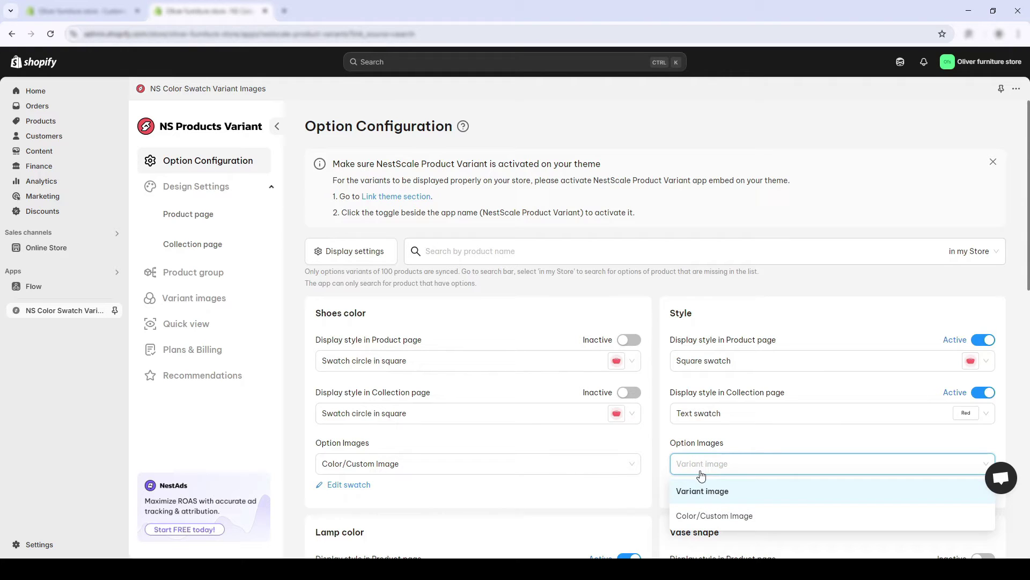
pyautogui.click(699, 489)
pyautogui.scroll(-5, 608, 431)
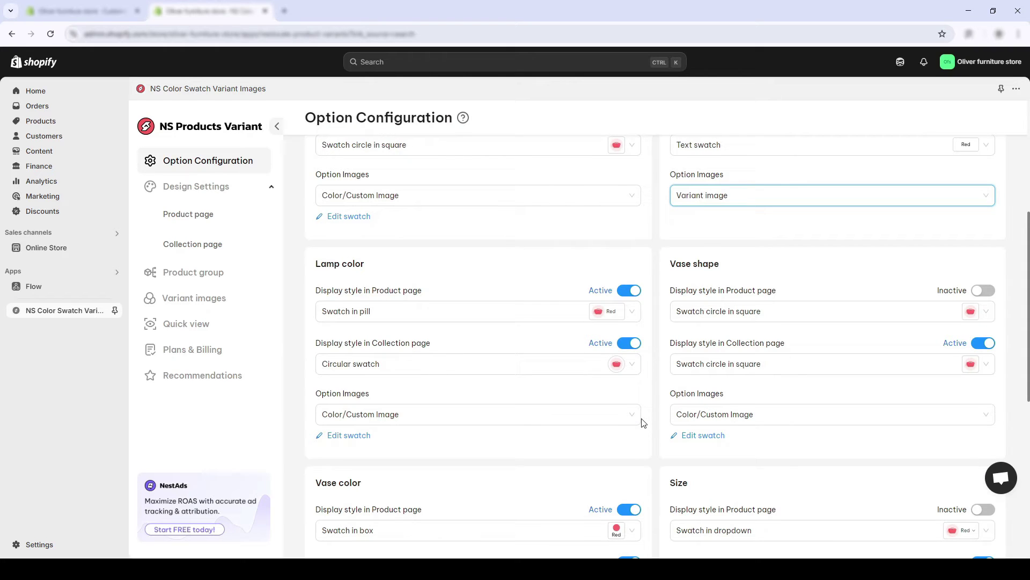
pyautogui.scroll(-1, 644, 423)
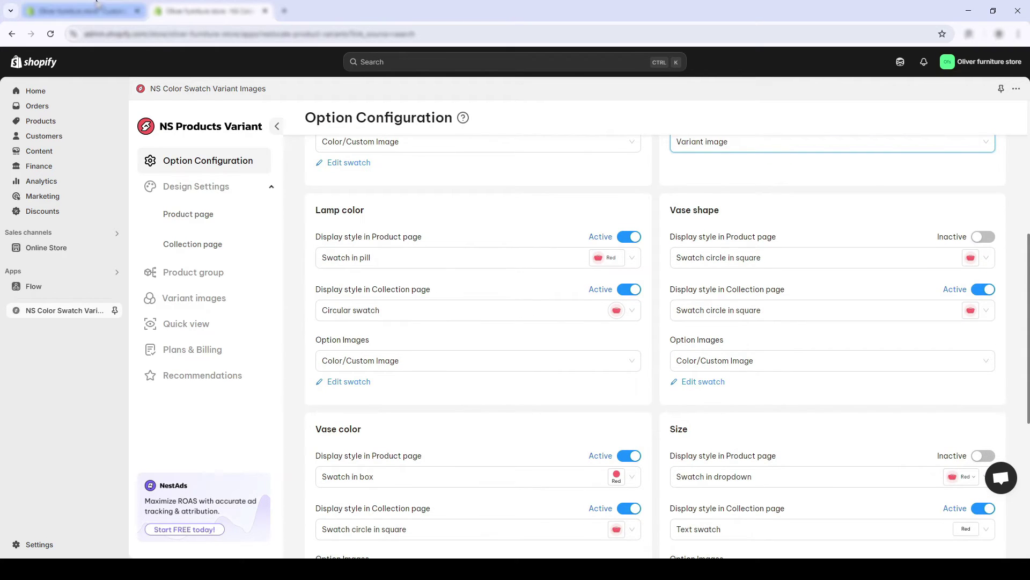
# - Preview the vase's Turnip and Gourd shapes on the product page
pyautogui.click(85, 10)
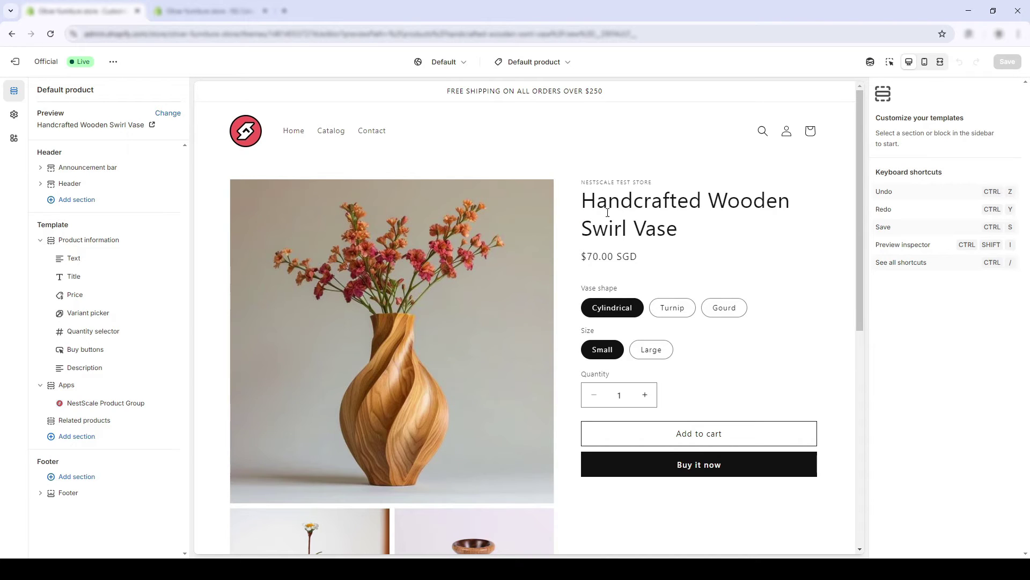
pyautogui.click(667, 309)
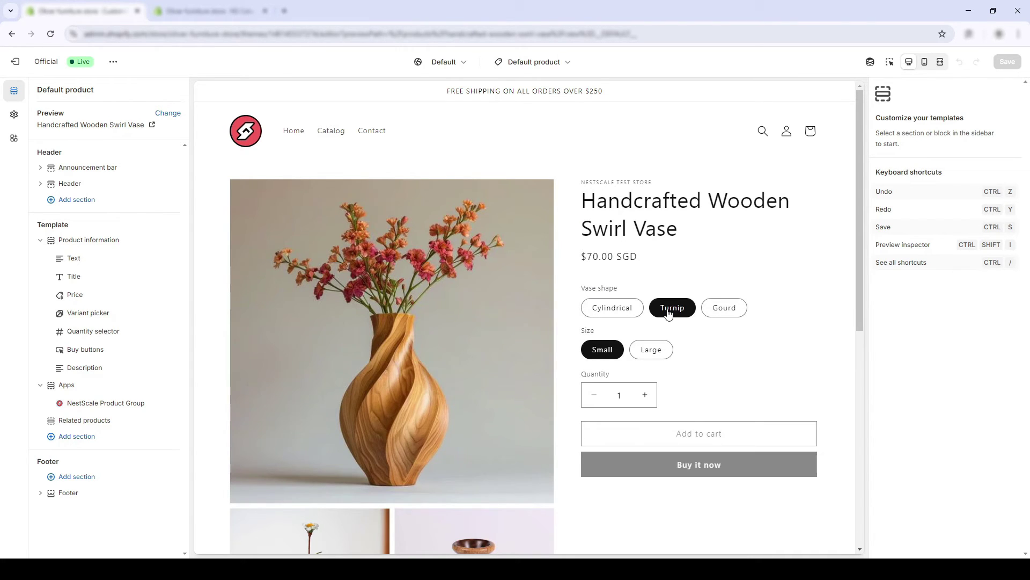
pyautogui.click(721, 268)
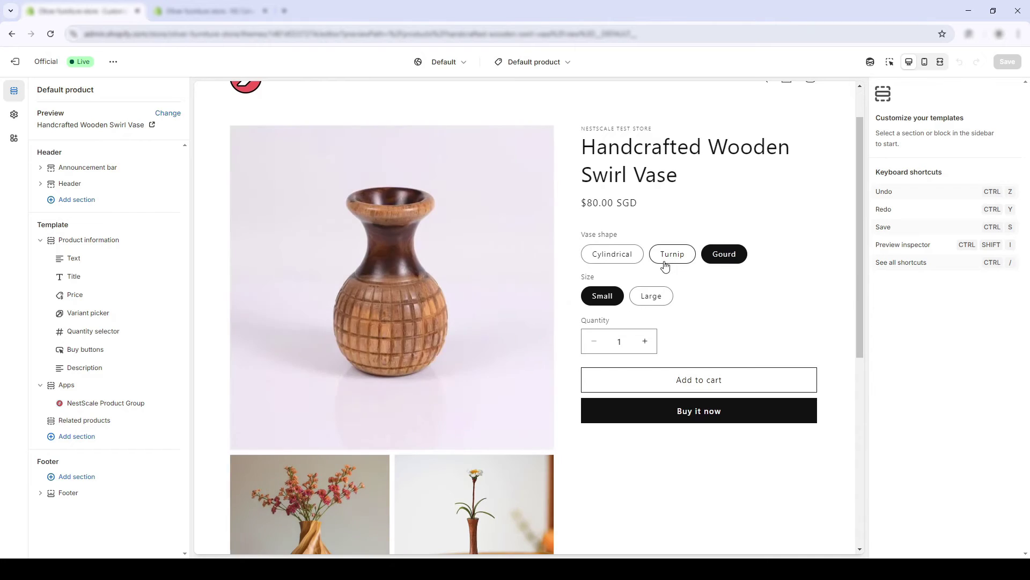
# - Set Vase shape's Option Images to Variant image and save
pyautogui.click(232, 7)
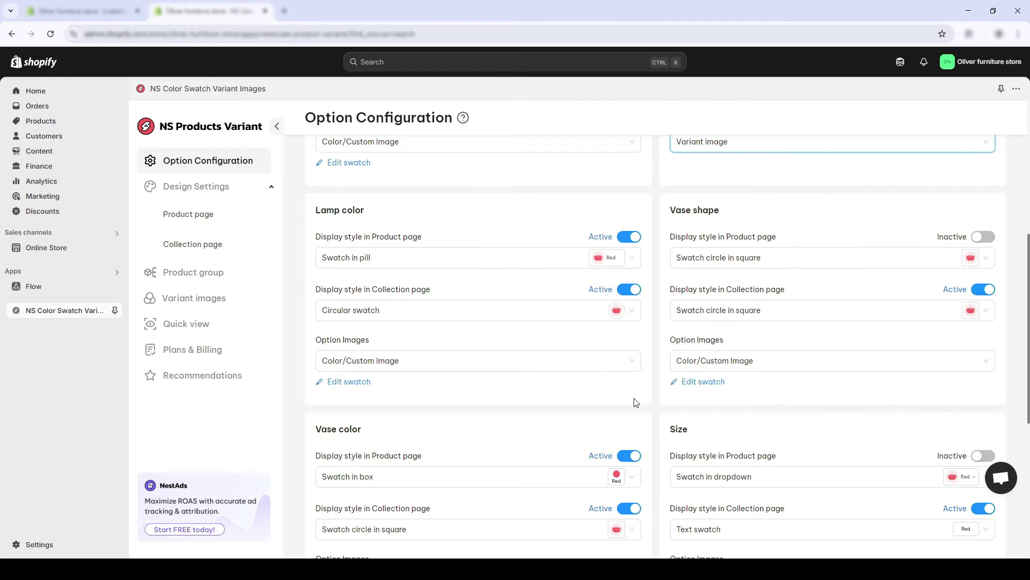
pyautogui.scroll(-1, 635, 403)
pyautogui.scroll(3, 635, 403)
pyautogui.scroll(-2, 635, 400)
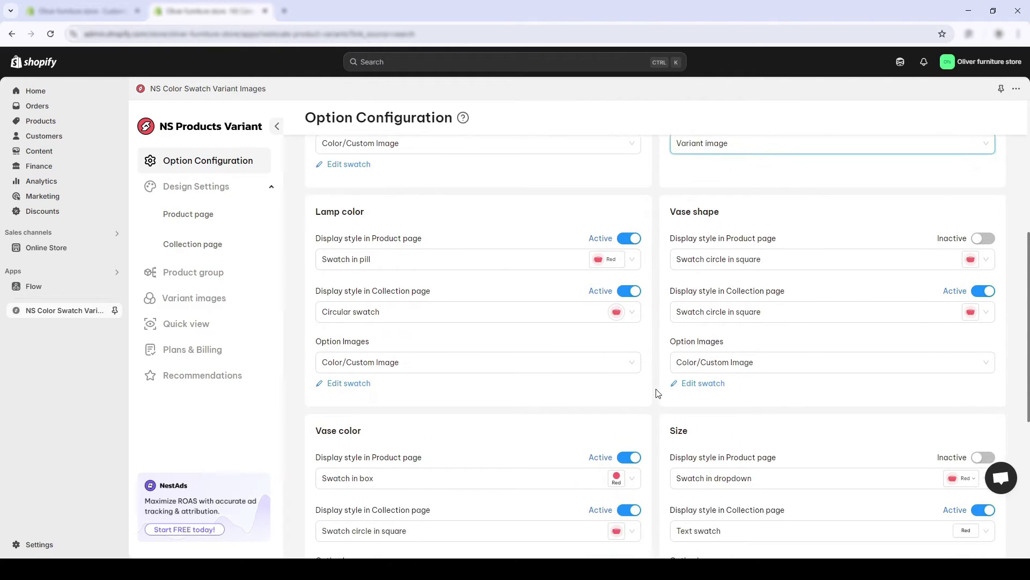
pyautogui.scroll(-1, 656, 394)
pyautogui.click(731, 306)
pyautogui.click(728, 338)
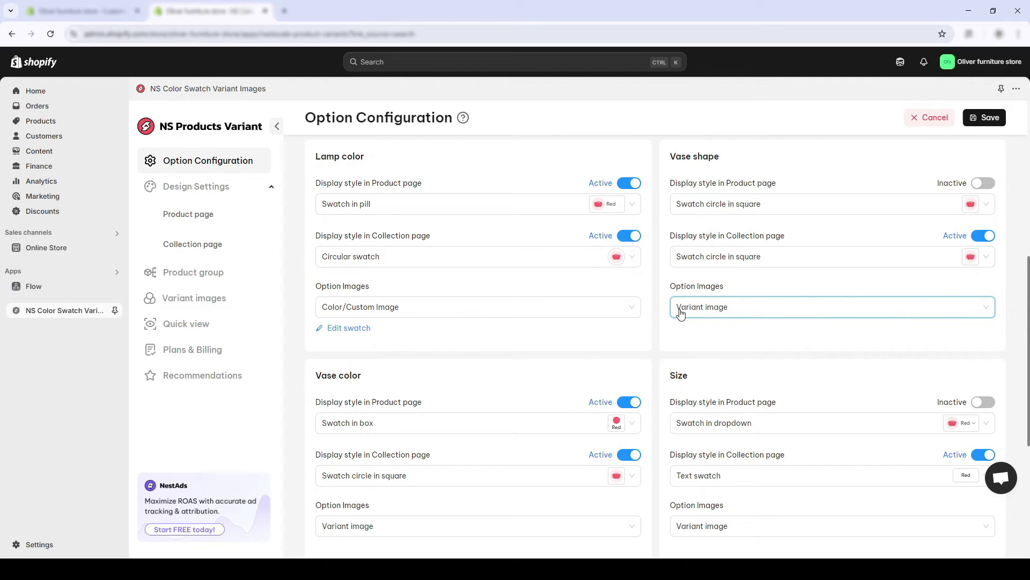
pyautogui.click(990, 119)
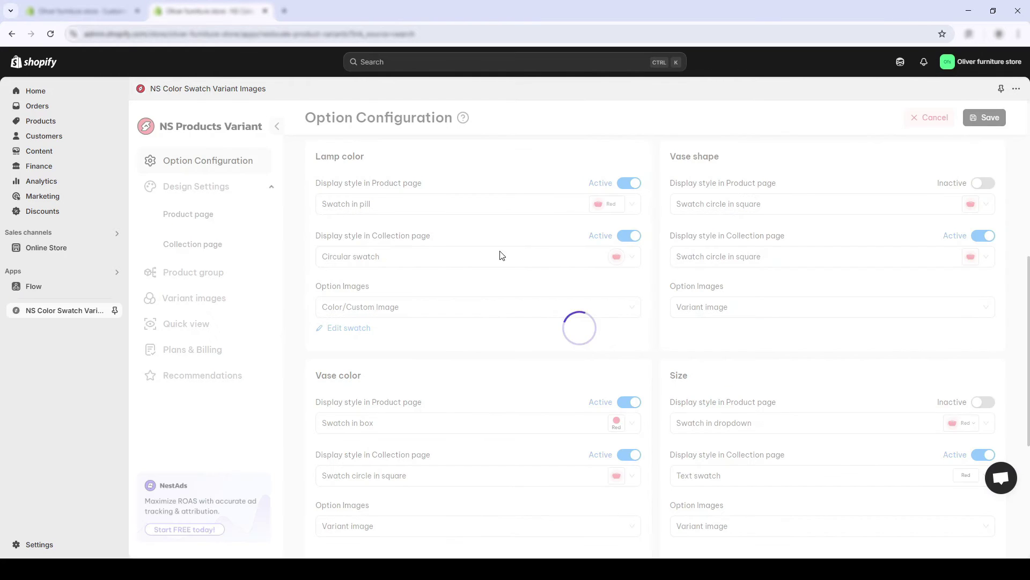
# - Activate Vase shape swatches on product pages and reload the preview
pyautogui.click(983, 183)
pyautogui.click(80, 11)
pyautogui.click(50, 34)
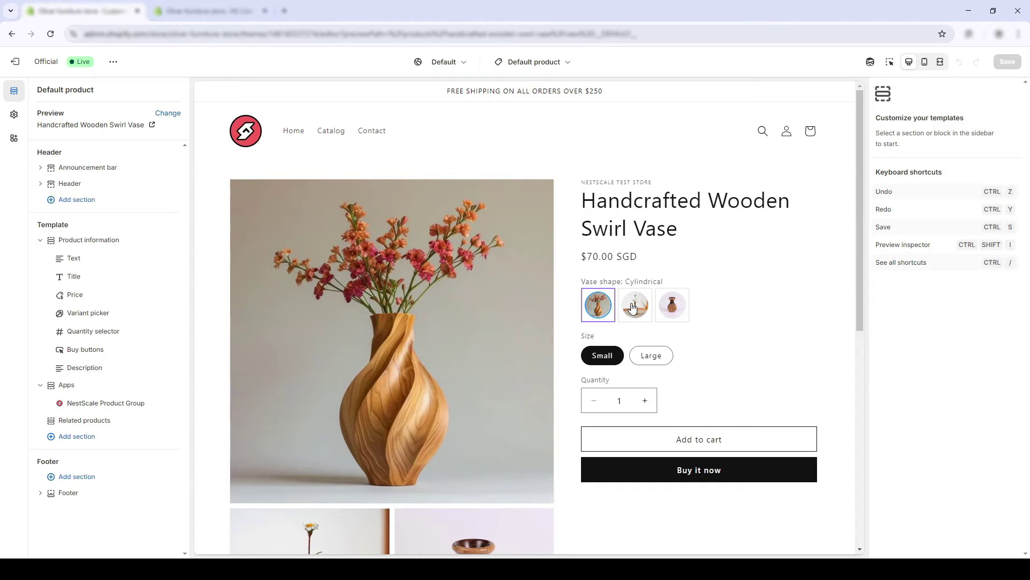
# - Preview the Turnip, Gourd and Cylindrical vase image swatches and the Large size
pyautogui.click(634, 306)
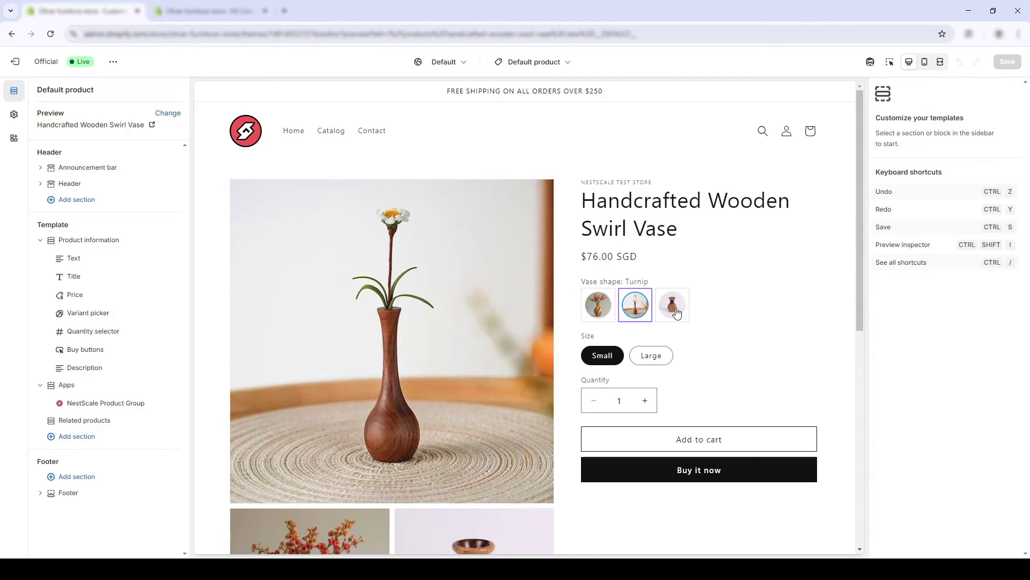
pyautogui.click(677, 313)
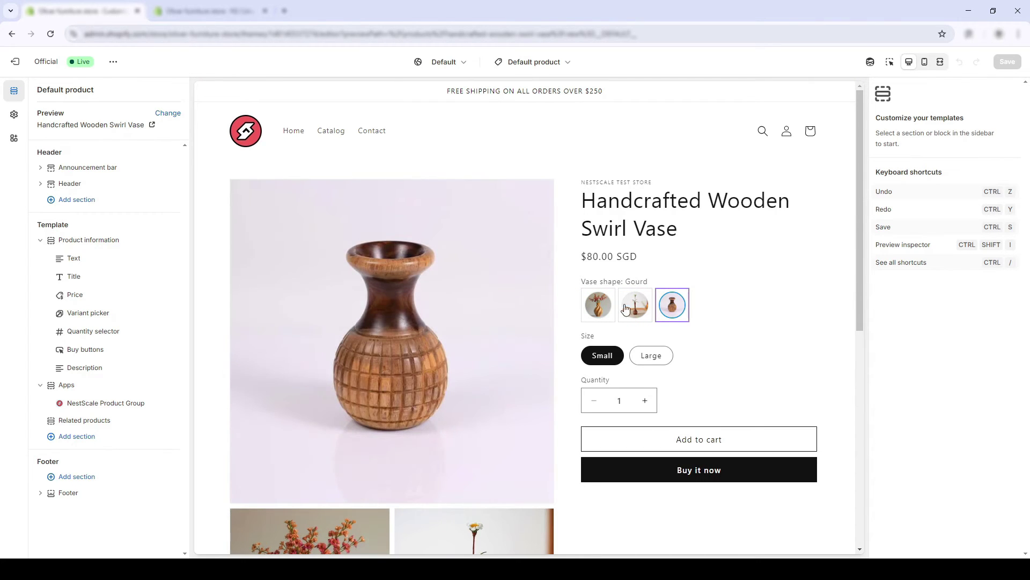
pyautogui.click(599, 308)
pyautogui.click(660, 362)
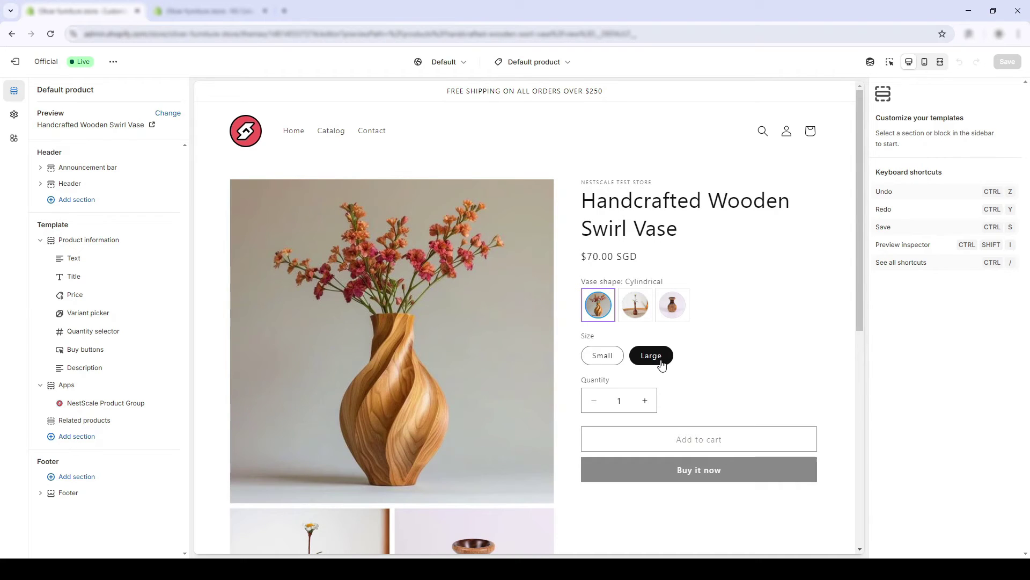
pyautogui.scroll(-2, 646, 344)
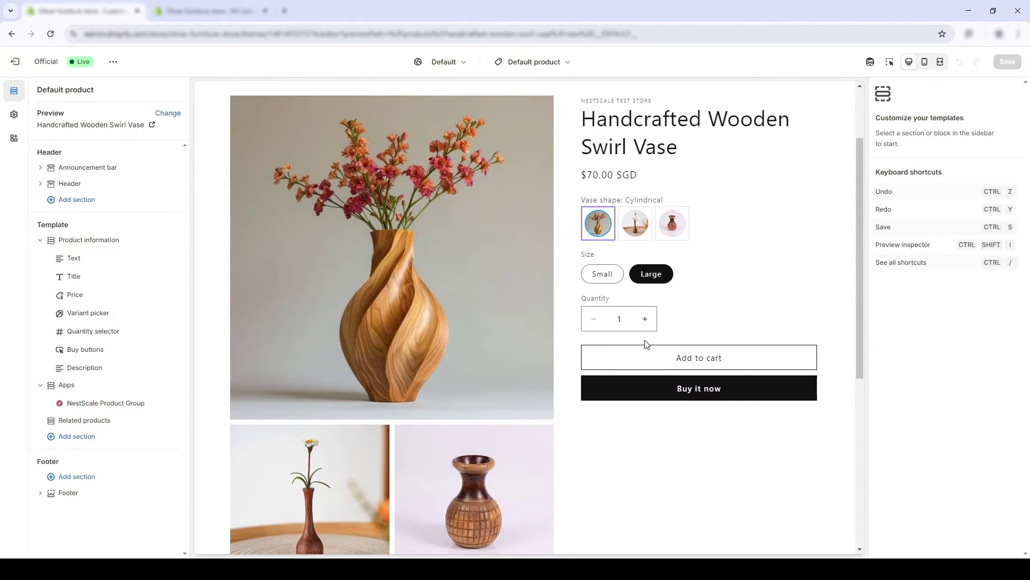
pyautogui.scroll(2, 646, 349)
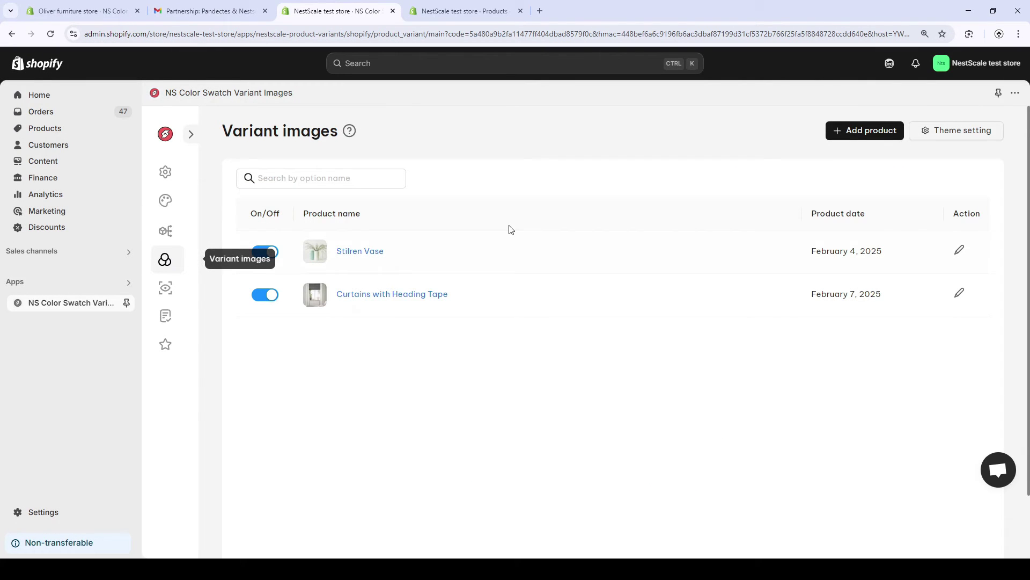
# - Add the Handcrafted Wooden Swirl Vase product to the Variant images list
pyautogui.click(890, 135)
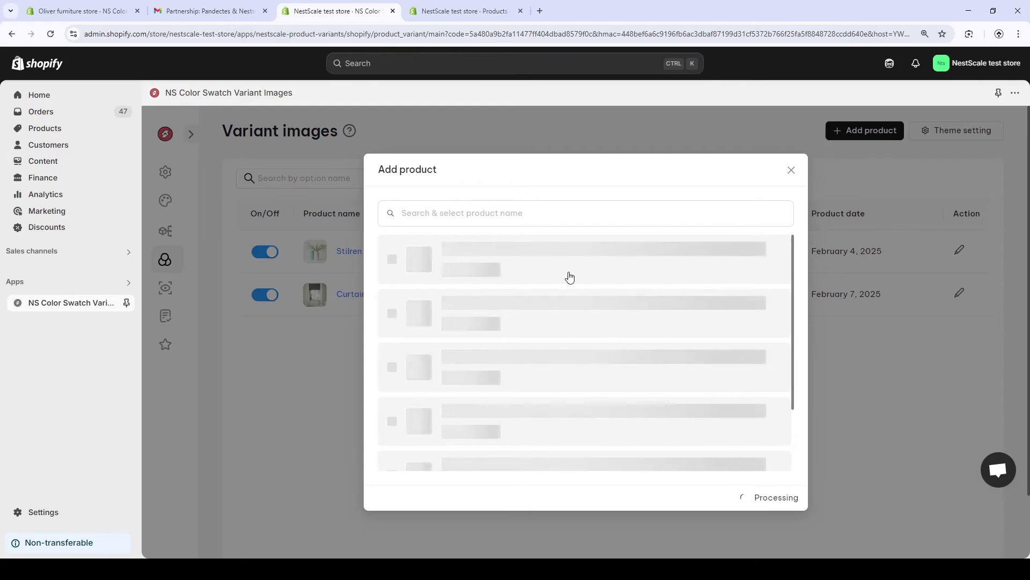
pyautogui.scroll(-4, 541, 333)
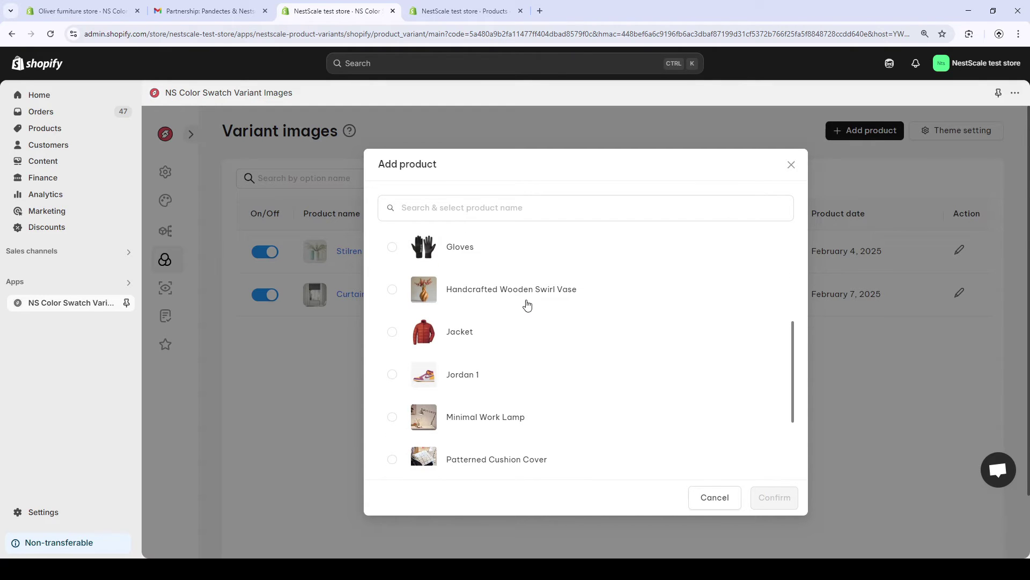
pyautogui.click(527, 300)
pyautogui.click(777, 499)
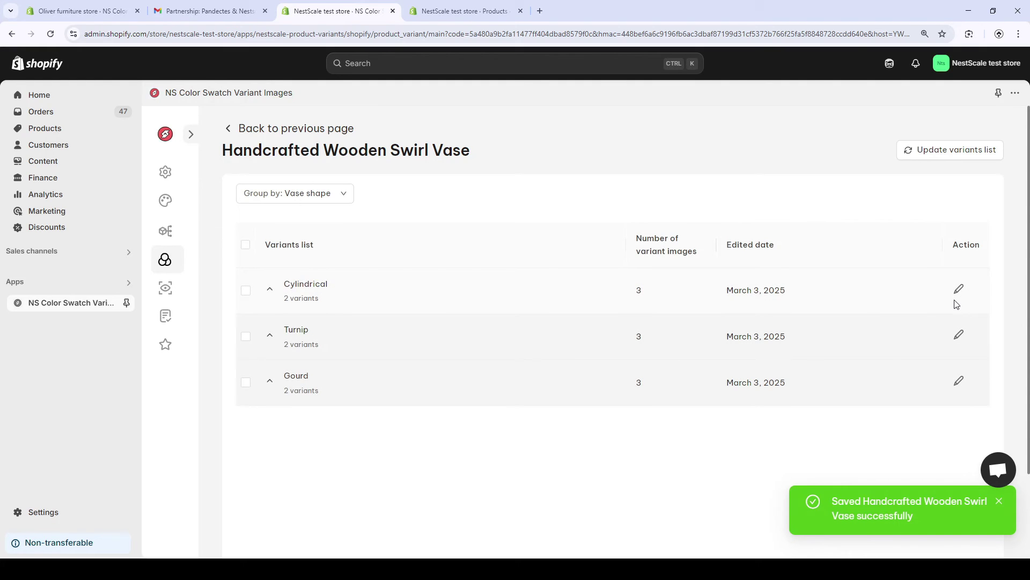
# - Keep three images on Cylindrical, reduce Turnip and Gourd to one image each, then refresh
pyautogui.click(959, 290)
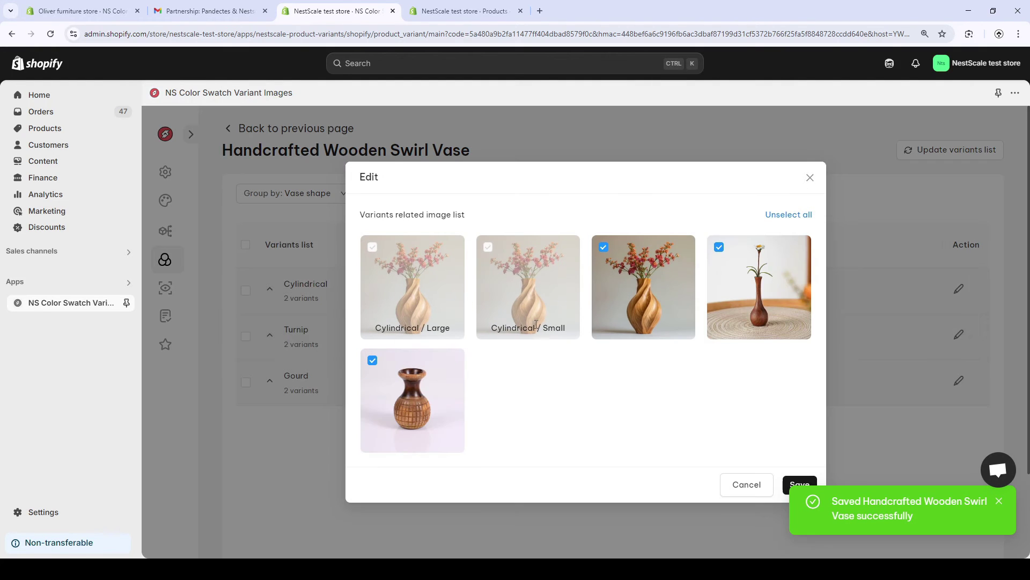
pyautogui.click(800, 486)
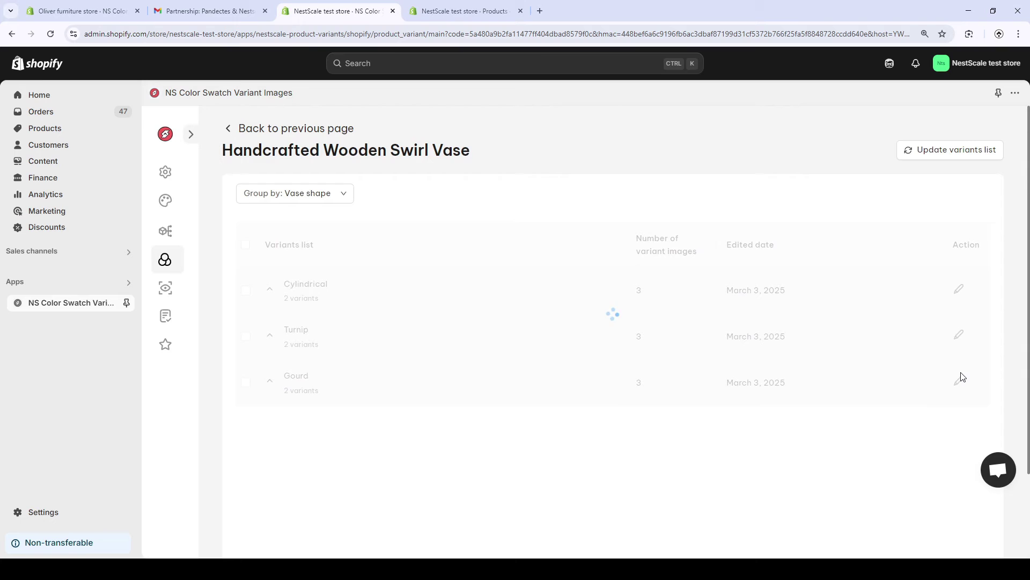
pyautogui.click(958, 335)
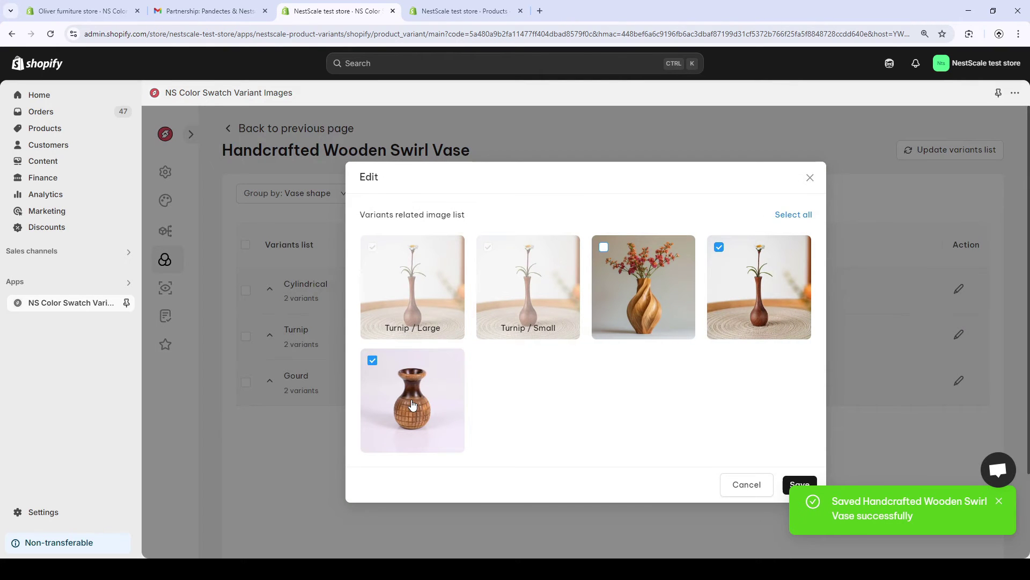
pyautogui.click(412, 405)
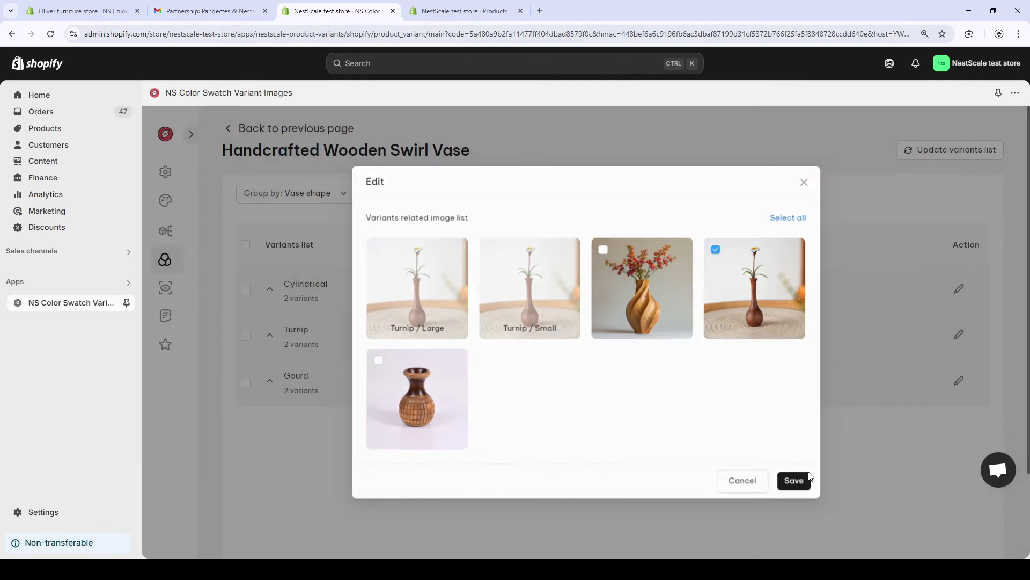
pyautogui.click(808, 481)
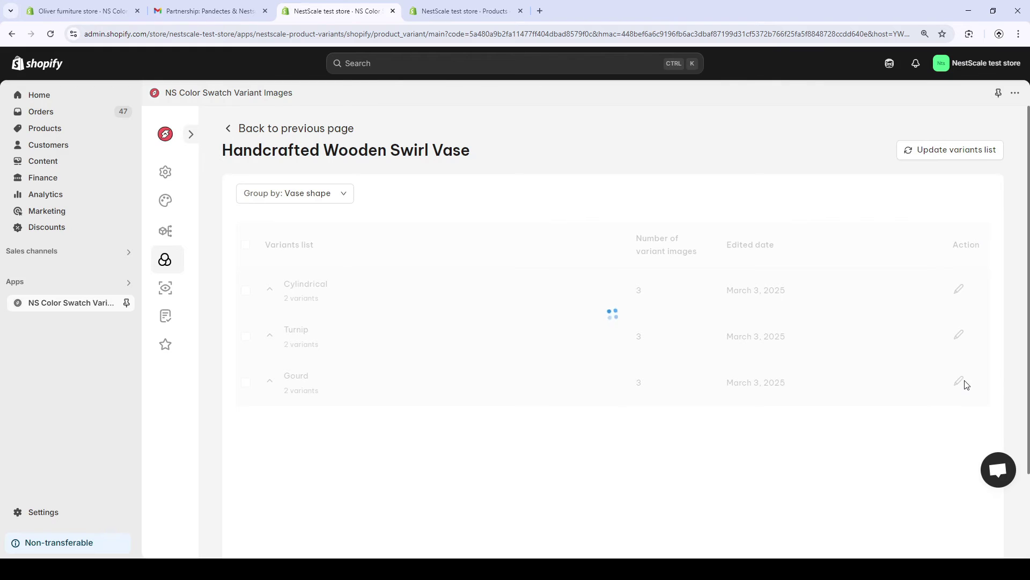
pyautogui.click(959, 381)
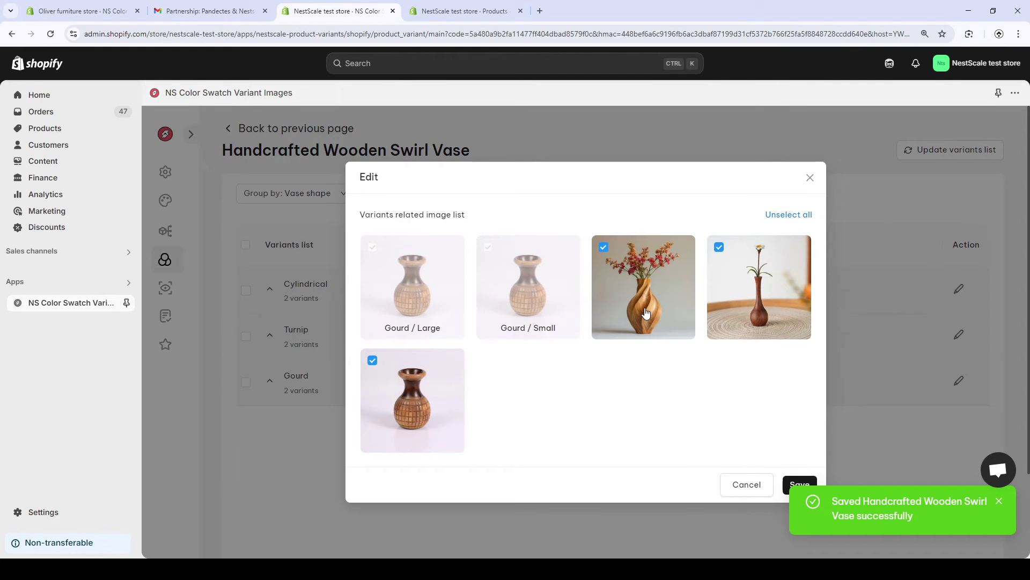
pyautogui.click(797, 484)
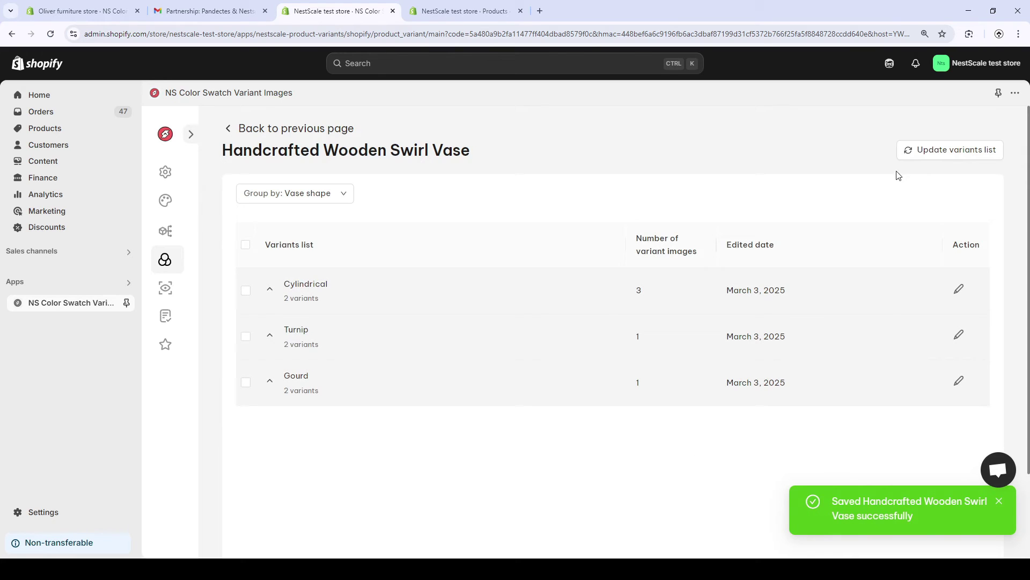
pyautogui.click(914, 154)
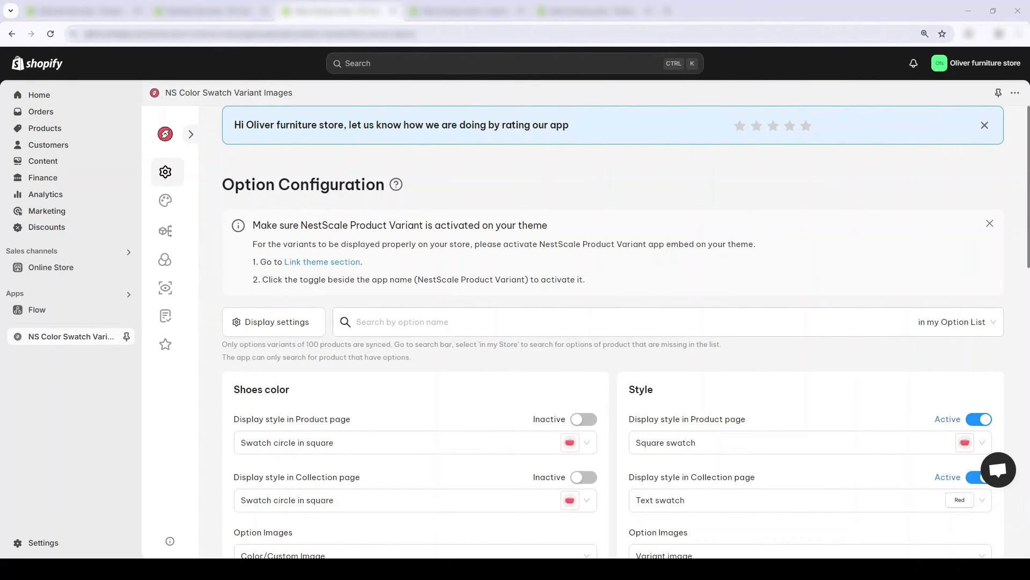
# - Show NS Color Swatch's Product page styles and scroll down to Swatch in Pill
pyautogui.moveTo(161, 203)
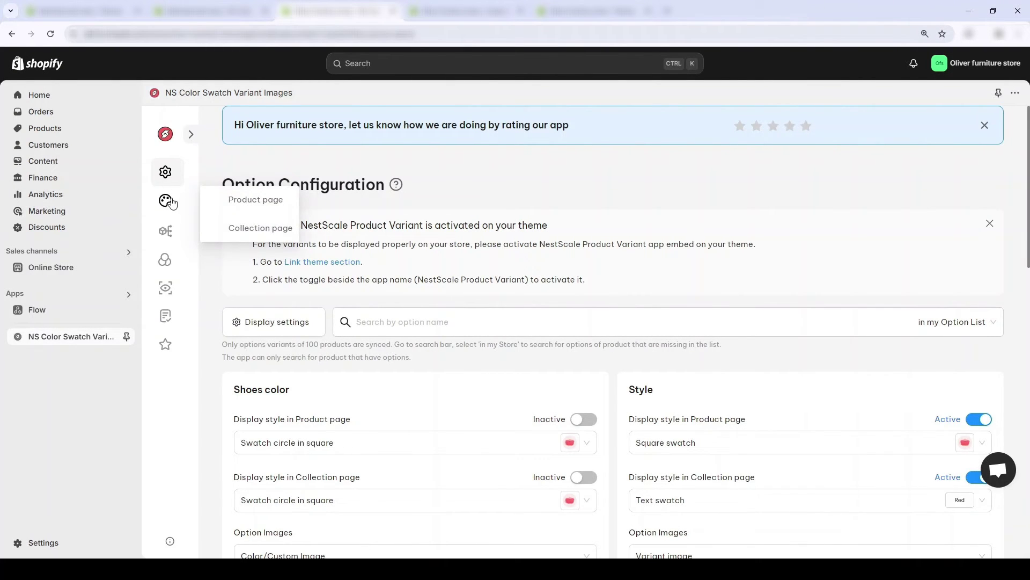
pyautogui.click(245, 202)
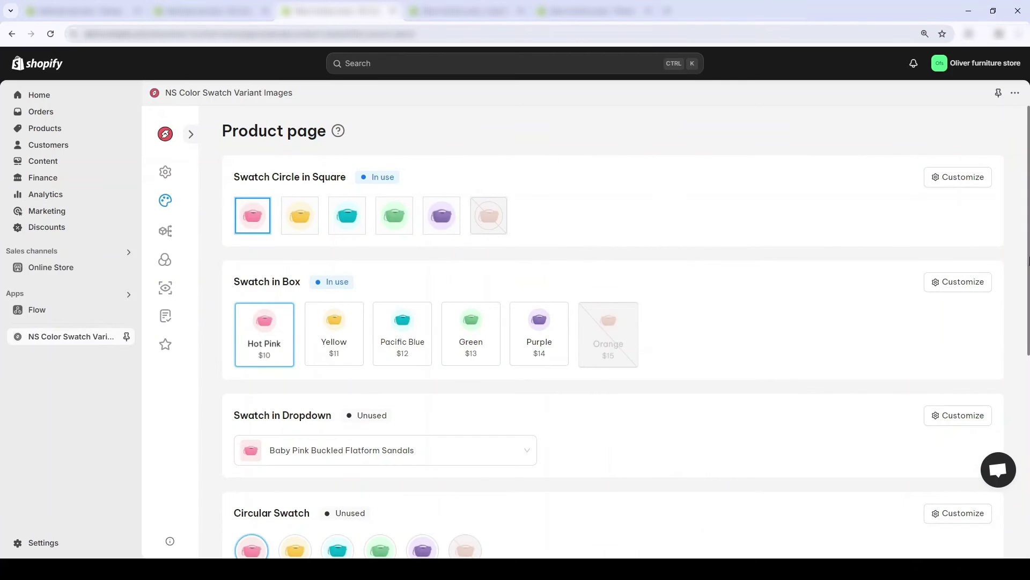
pyautogui.scroll(-5, 909, 290)
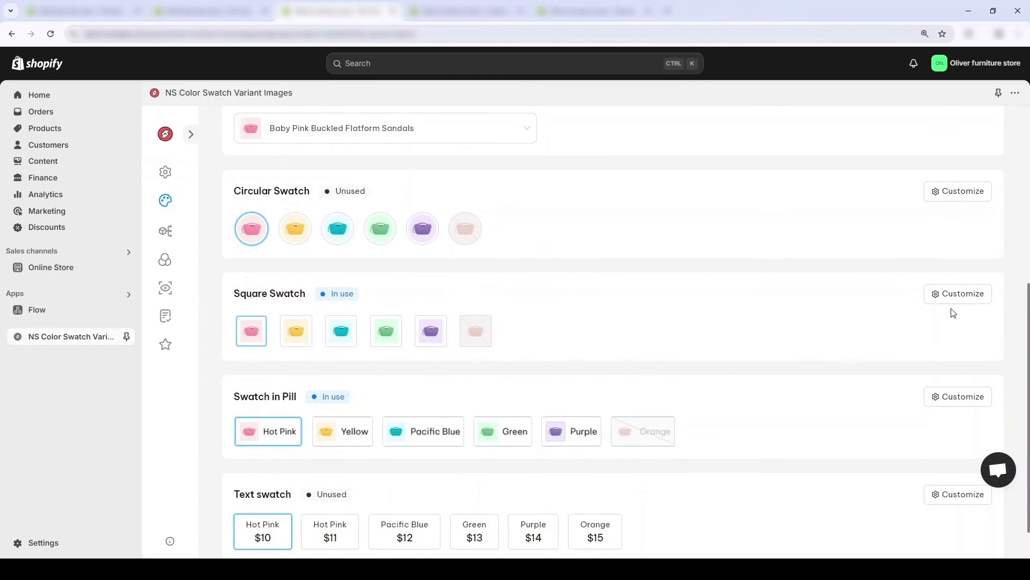
# - Open Swatch in Pill customization and try larger label sizes, returning to 14px
pyautogui.scroll(-1, 953, 322)
pyautogui.click(951, 350)
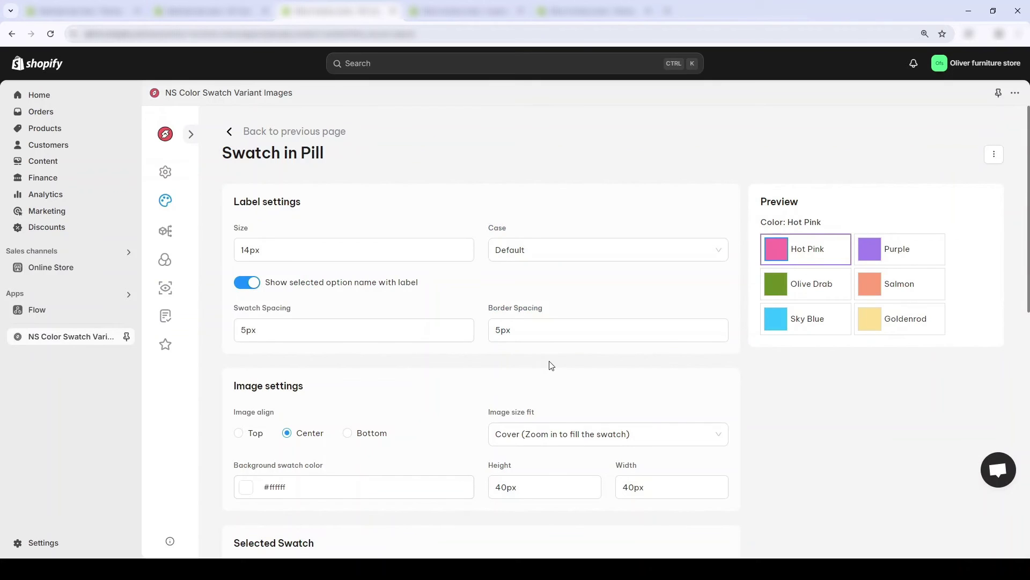
pyautogui.click(244, 251)
pyautogui.click(468, 244)
pyautogui.click(468, 244)
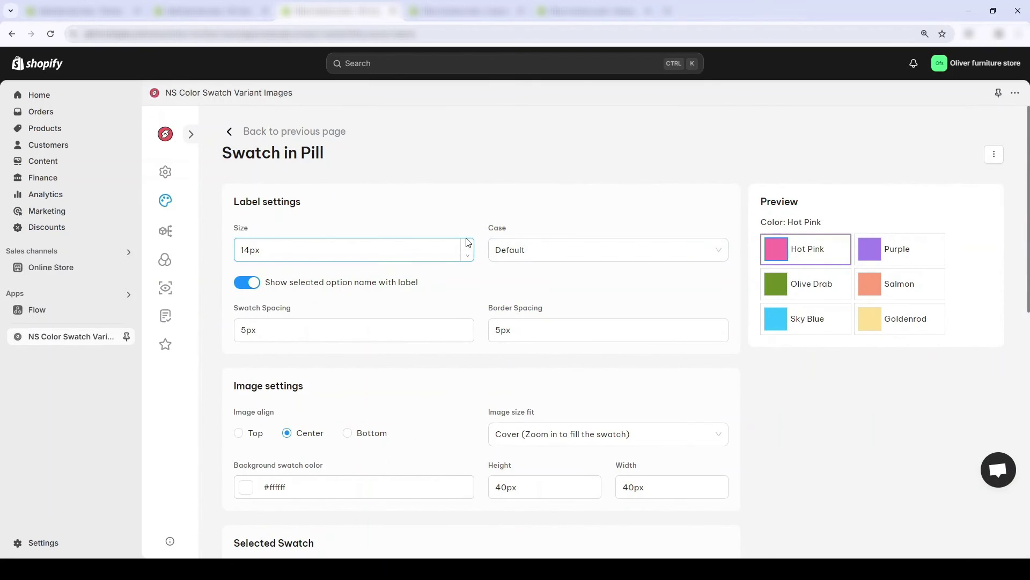
pyautogui.click(468, 244)
pyautogui.click(468, 244)
pyautogui.click(468, 256)
pyautogui.click(468, 255)
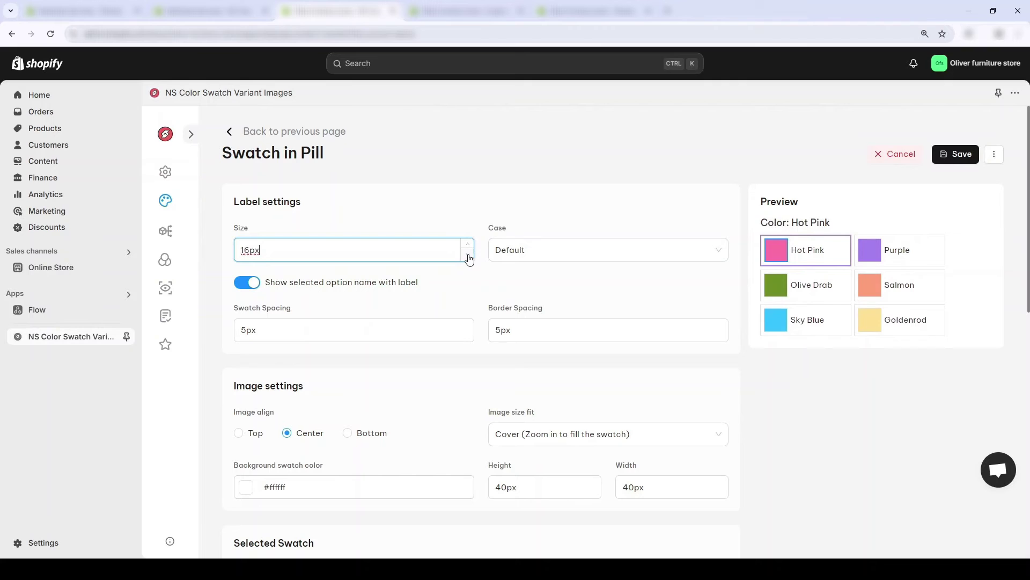
pyautogui.click(468, 256)
pyautogui.click(468, 256)
# - Try Uppercase label case, revert to Default, and restore the #ffffff background colour
pyautogui.click(712, 255)
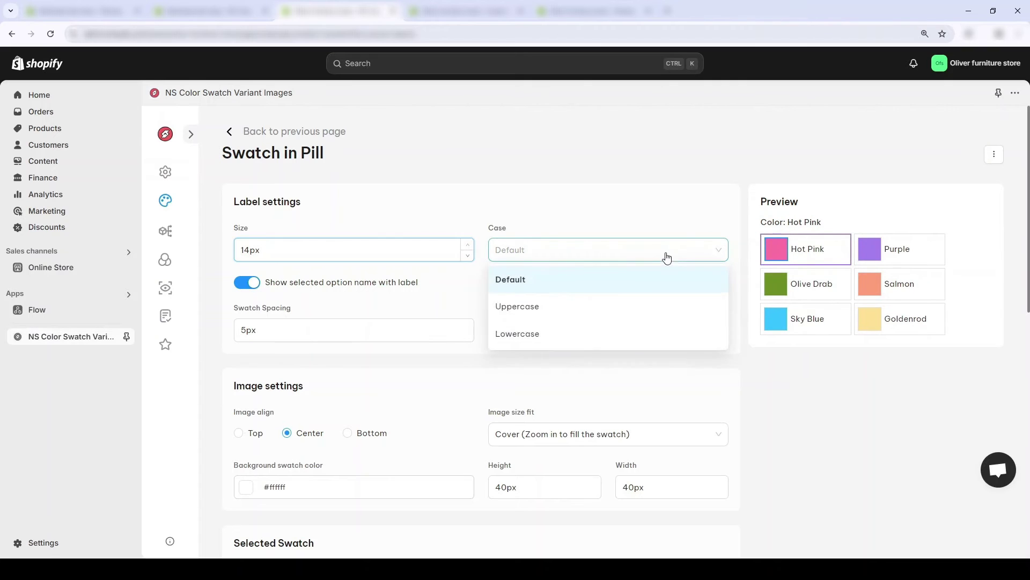
pyautogui.click(555, 310)
pyautogui.click(586, 254)
pyautogui.click(584, 274)
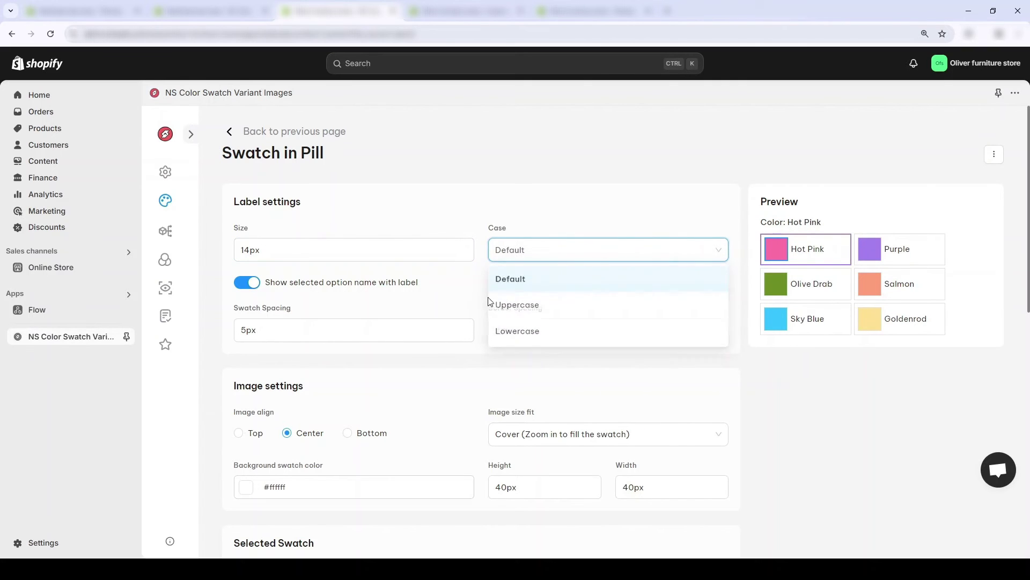
pyautogui.scroll(-2, 567, 330)
pyautogui.scroll(-2, 518, 339)
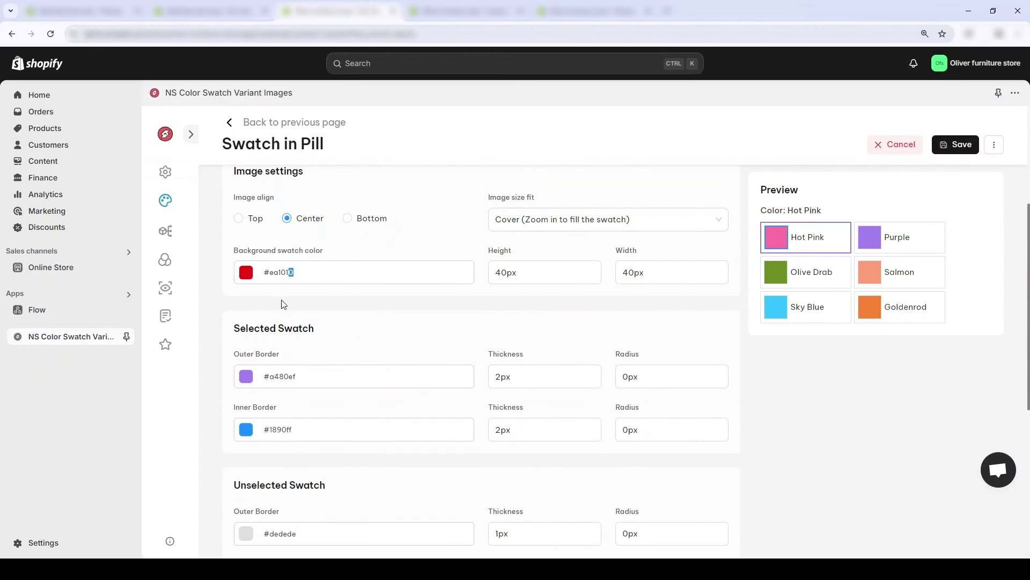
pyautogui.click(285, 282)
pyautogui.hotkey('ctrl', 'z')
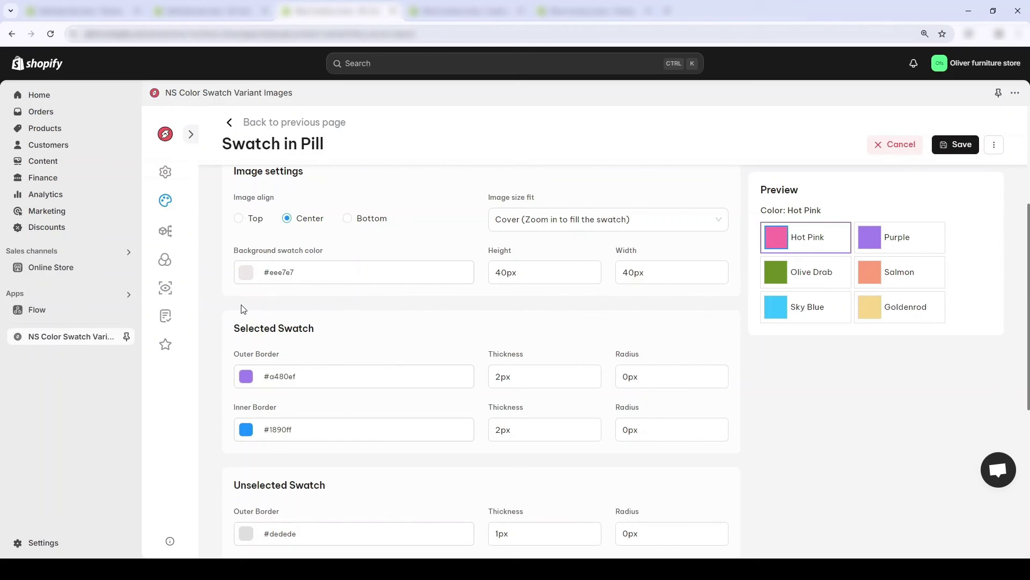
# - Set the selected pill swatch's outer border to green #4ccd61 and inner border to yellow #c8bc37
pyautogui.scroll(-1, 453, 314)
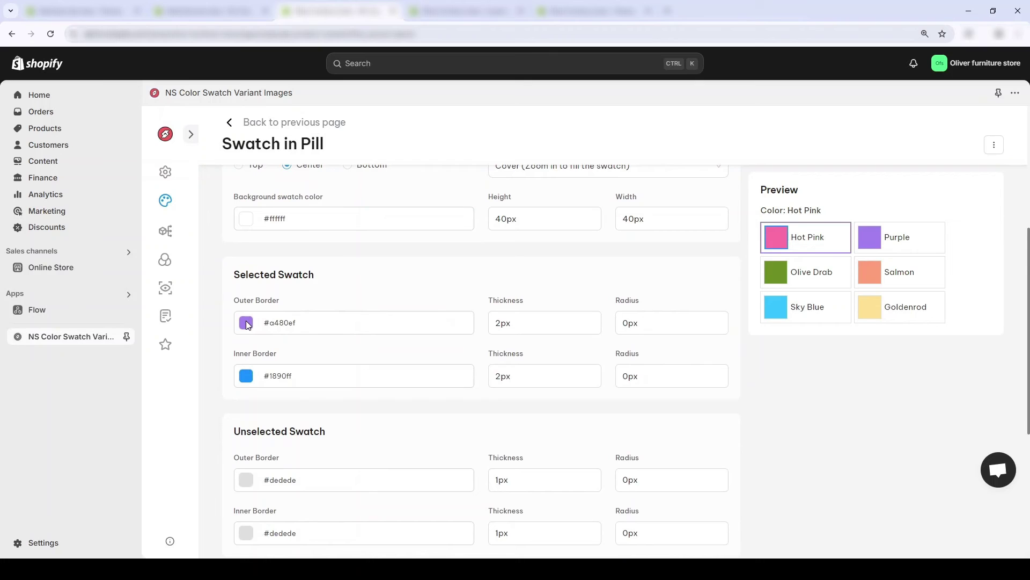
pyautogui.hotkey('ctrl', 'z')
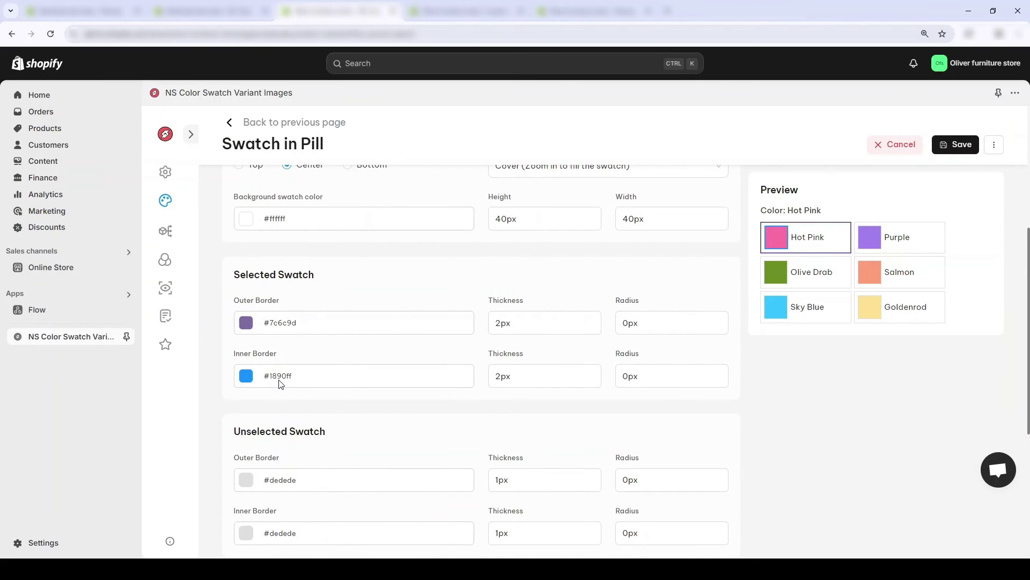
pyautogui.hotkey('ctrl', 'z')
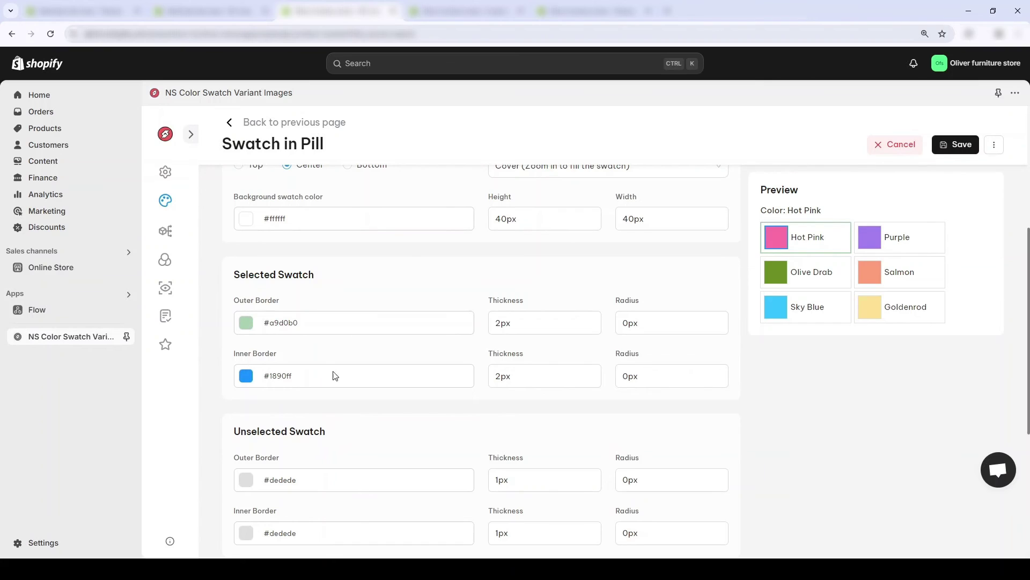
pyautogui.hotkey('ctrl', 'z')
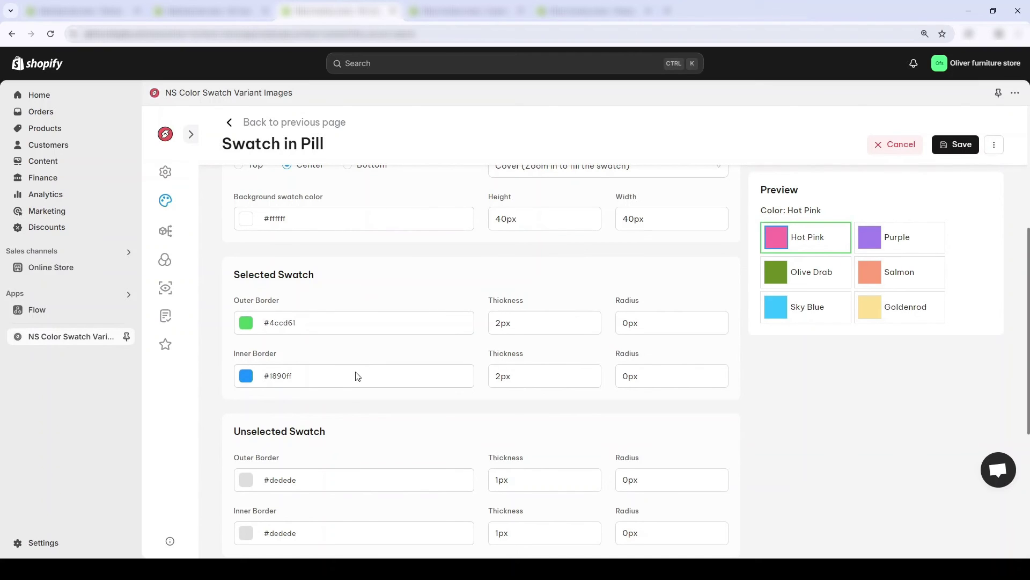
pyautogui.scroll(-1, 255, 386)
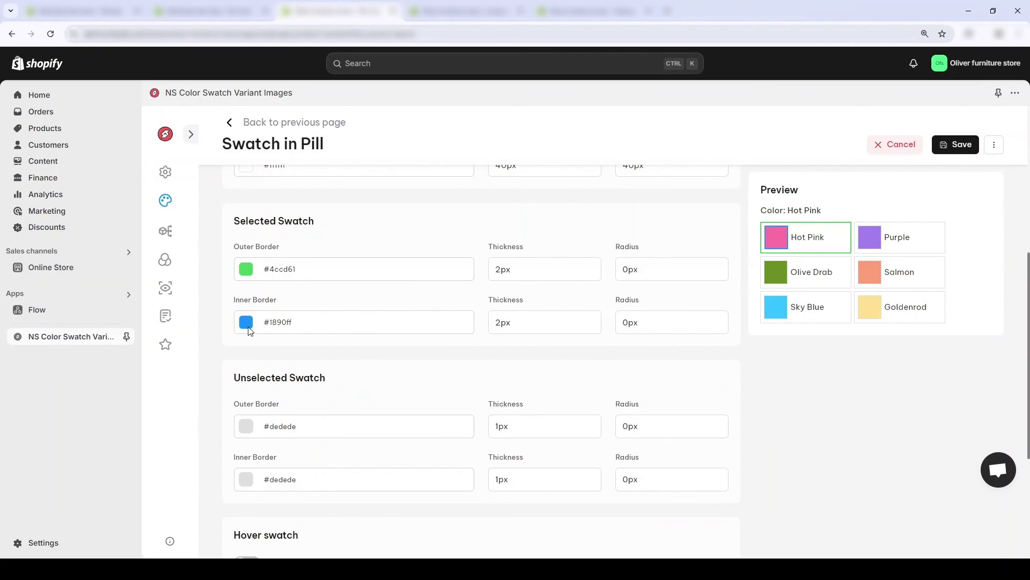
pyautogui.hotkey('ctrl', 'z')
pyautogui.hotkey('ctrl', 'z')
pyautogui.hotkey('ctrl', 'z')
pyautogui.hotkey('ctrl', 'z')
pyautogui.hotkey('ctrl', 'z')
pyautogui.hotkey('ctrl', 'z')
pyautogui.hotkey('ctrl', 'z')
pyautogui.hotkey('ctrl', 'z')
pyautogui.click(665, 424)
pyautogui.scroll(-2, 417, 405)
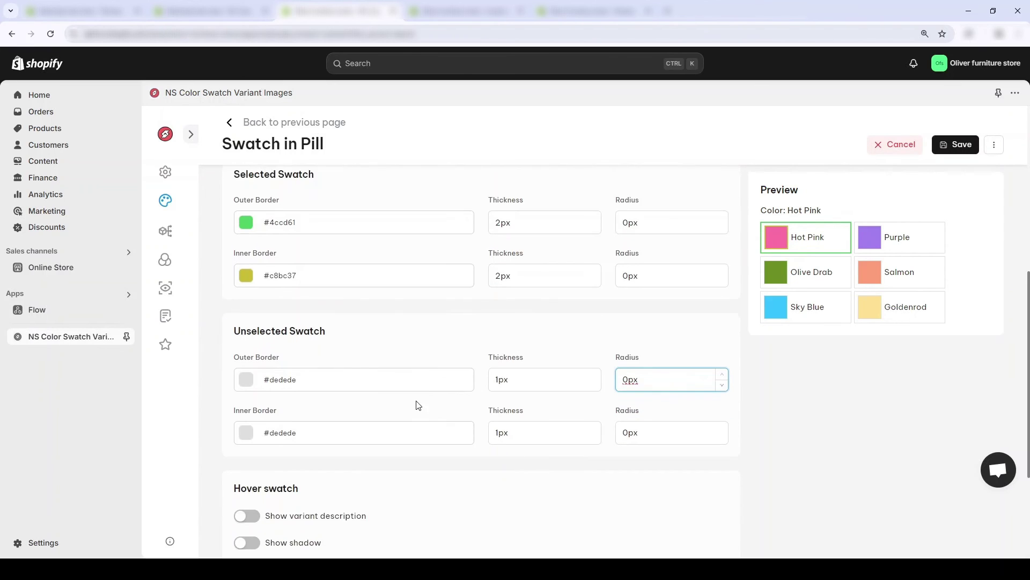
# - Turn on Show variant description, Show shadow, Show tooltip with variant image and Zoom variant image
pyautogui.scroll(-2, 369, 376)
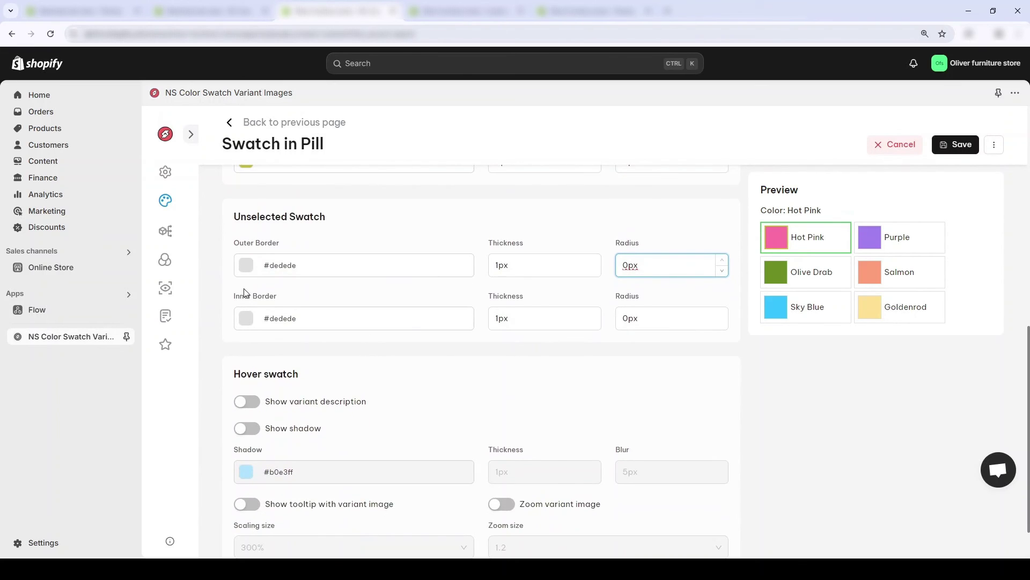
pyautogui.click(248, 344)
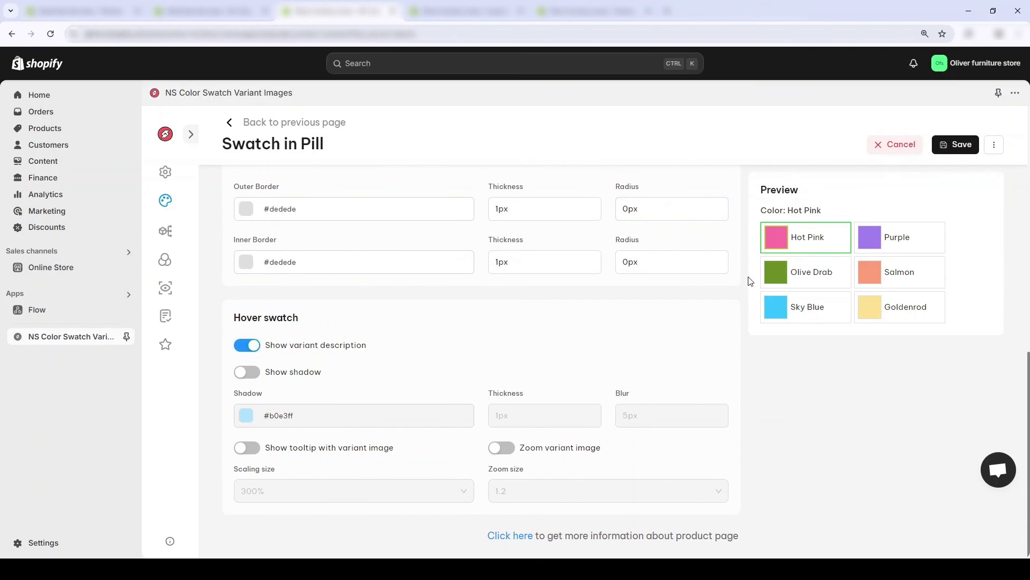
pyautogui.click(252, 372)
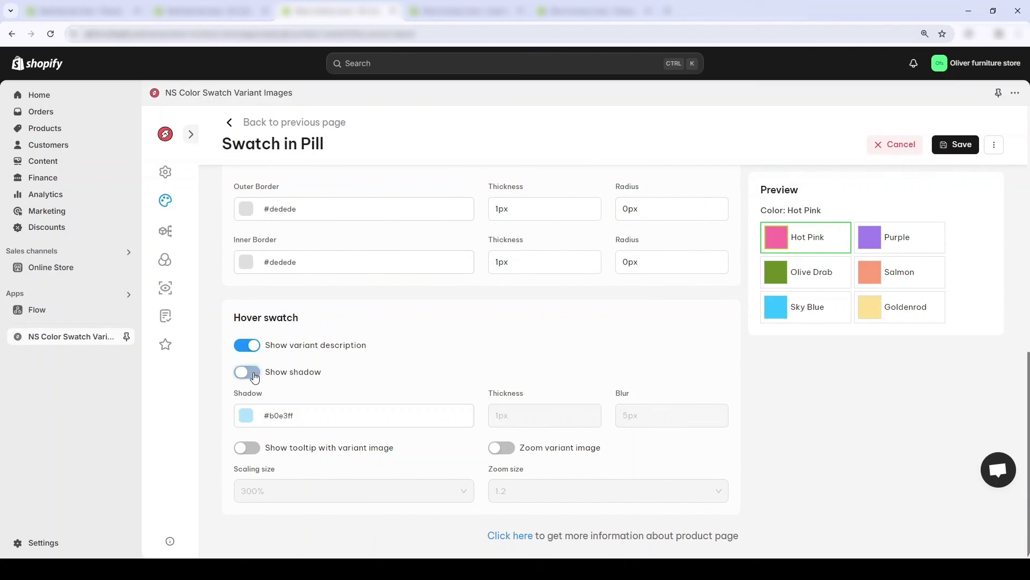
pyautogui.click(247, 451)
pyautogui.click(508, 447)
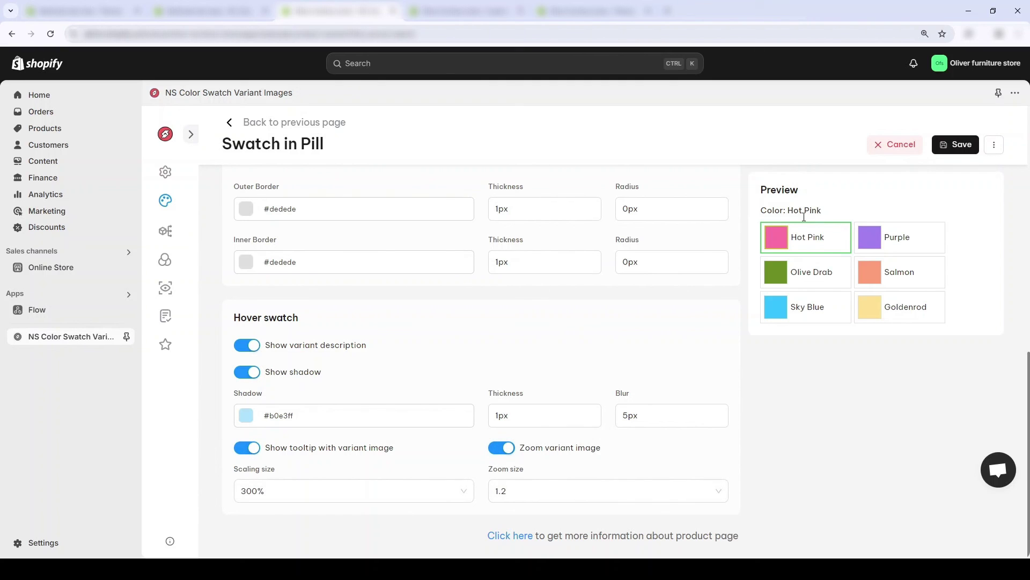
pyautogui.moveTo(783, 251)
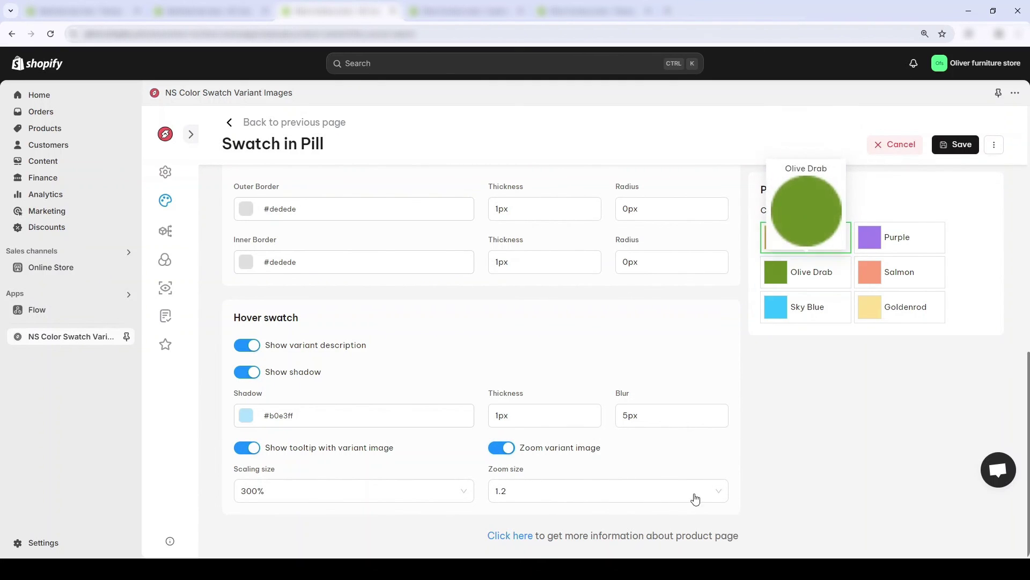